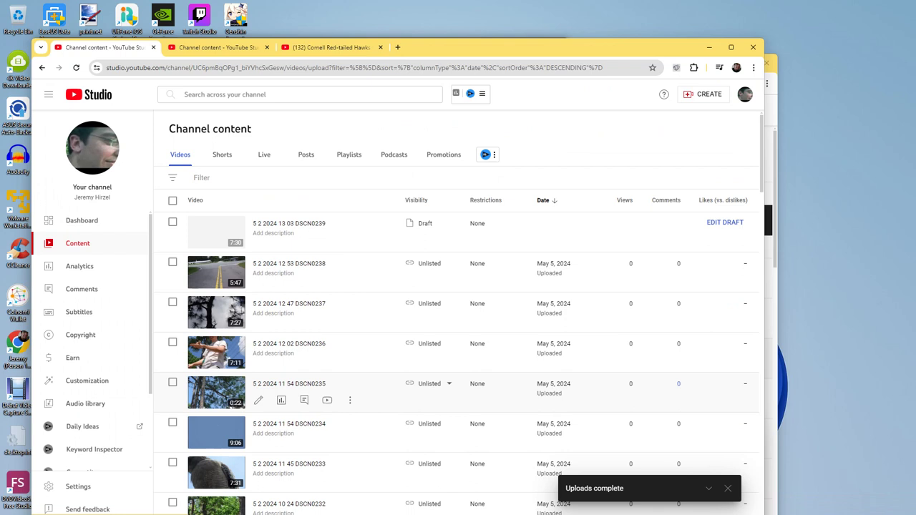
Publish the draft videos DSCN0239 and DSCN0240 with unlisted visibility.
click(725, 222)
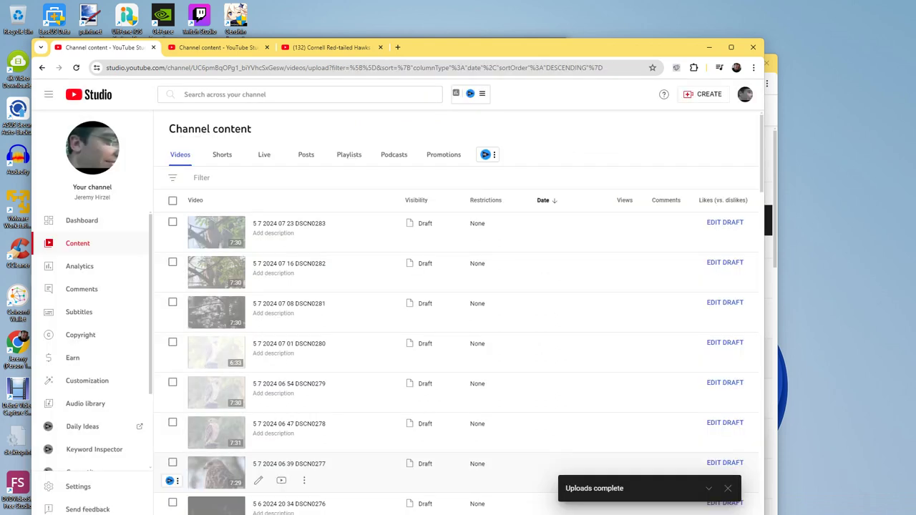
drag(761, 152, 761, 512)
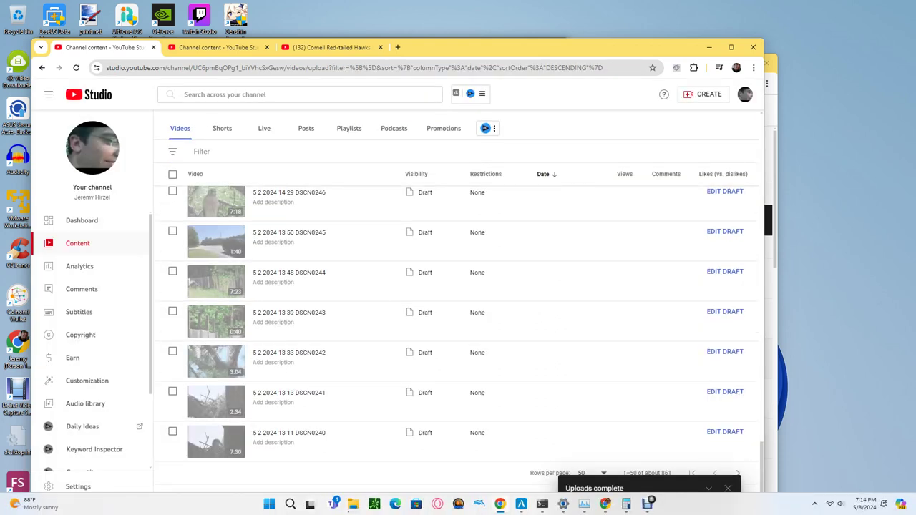
click(725, 431)
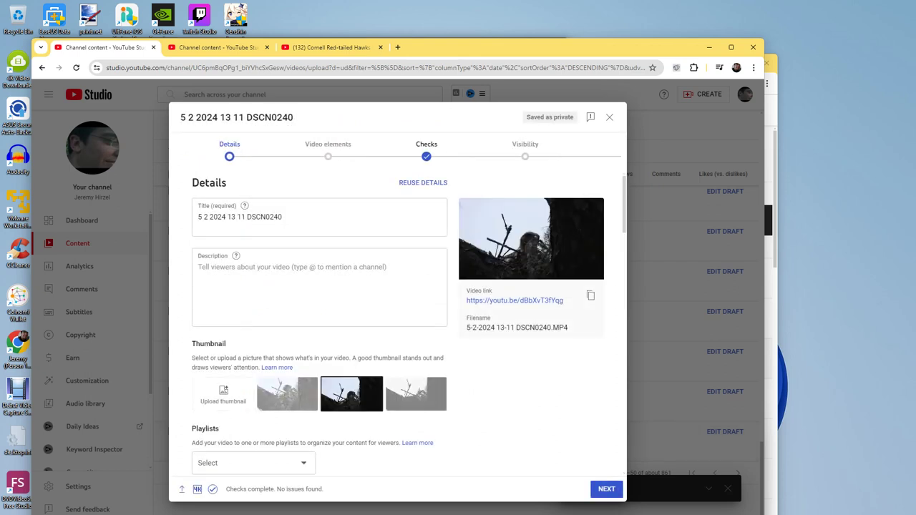
click(525, 156)
click(221, 277)
click(606, 489)
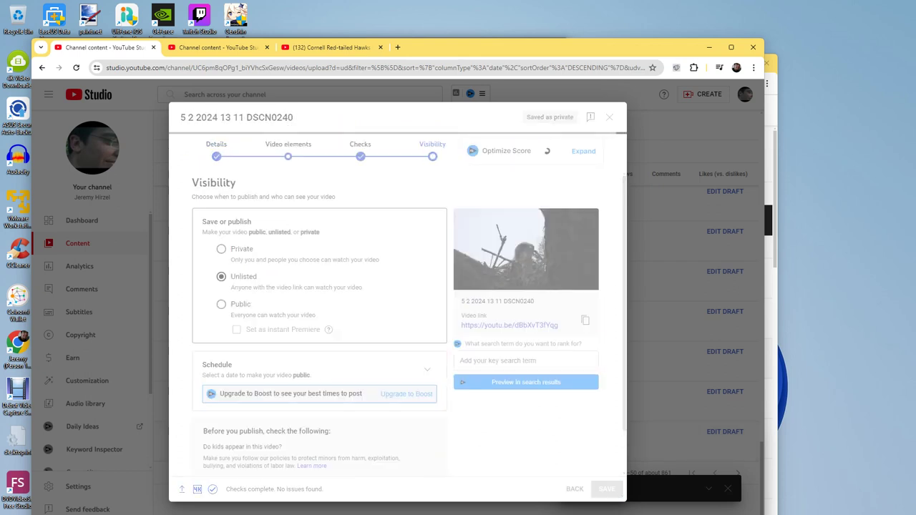
key(Escape)
Publish the drafts DSCN0241, DSCN0242 and DSCN0243 with unlisted visibility.
click(725, 392)
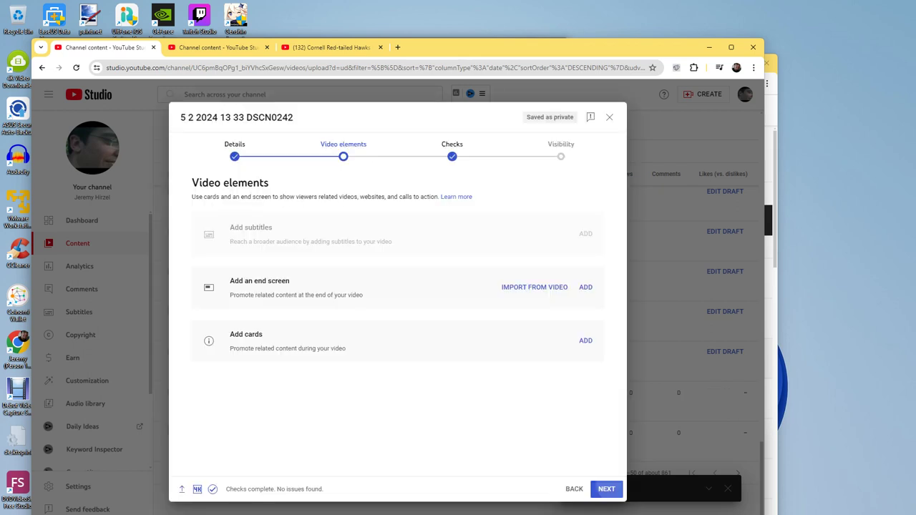
key(Escape)
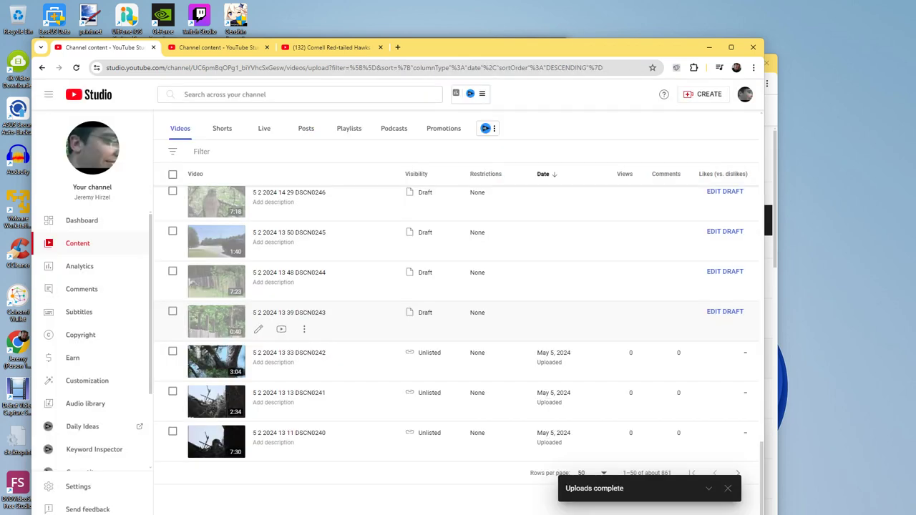
click(725, 312)
click(606, 489)
click(607, 489)
click(607, 489)
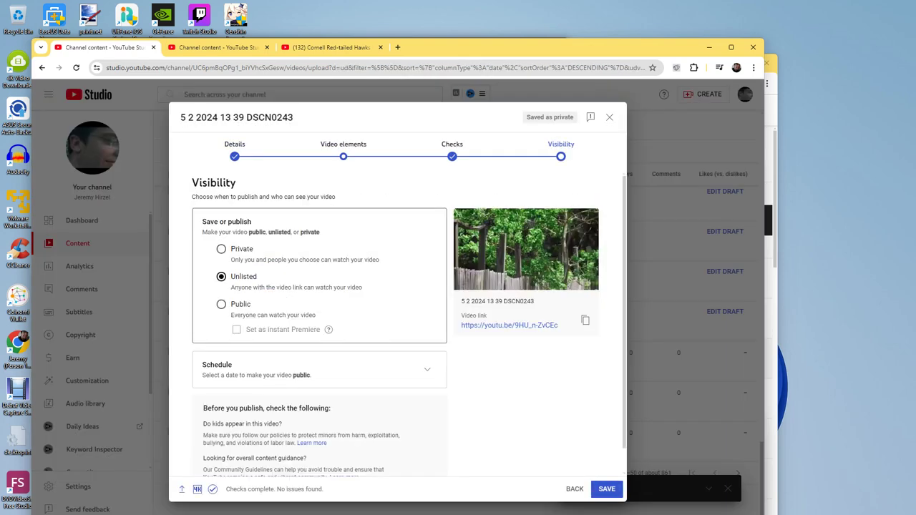
click(607, 489)
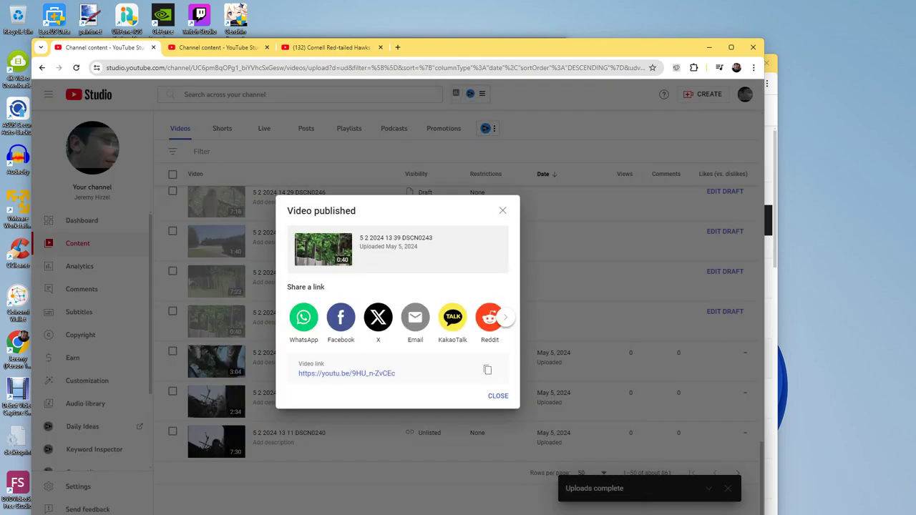
key(Escape)
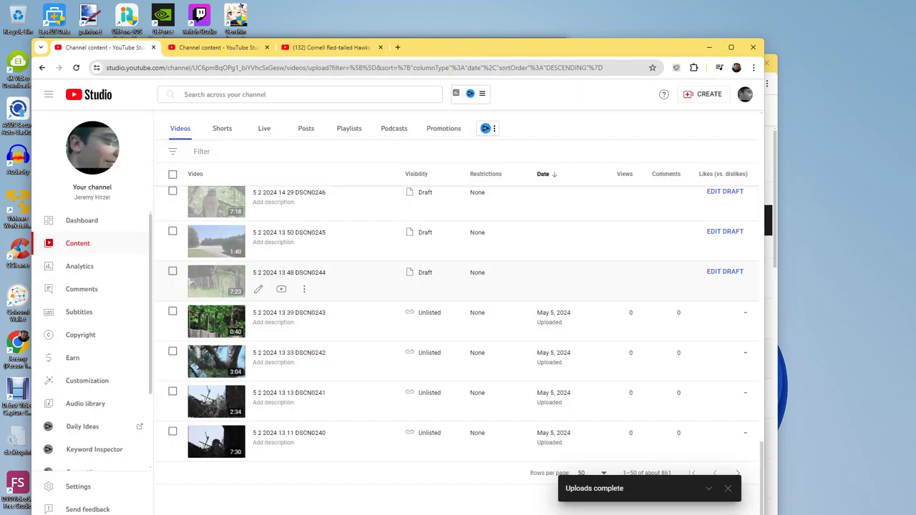
Publish the drafts DSCN0244 through DSCN0246 with unlisted visibility.
click(724, 271)
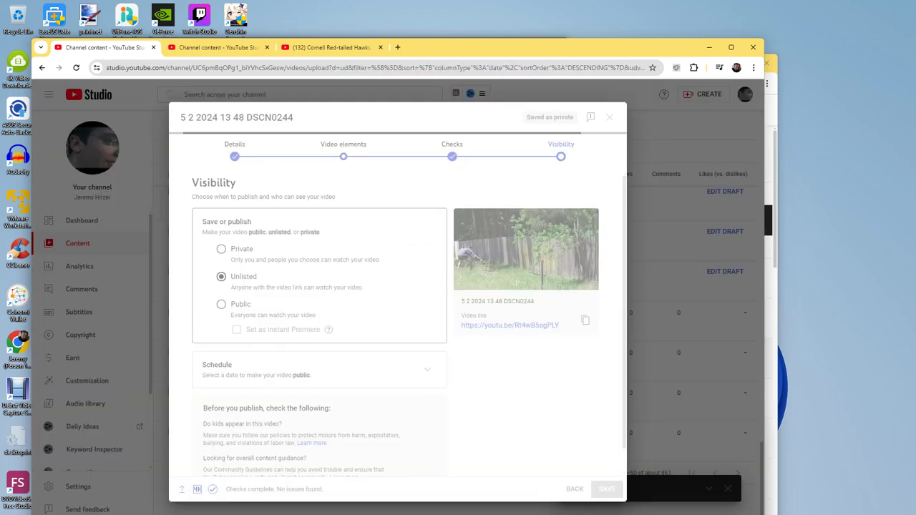
key(Escape)
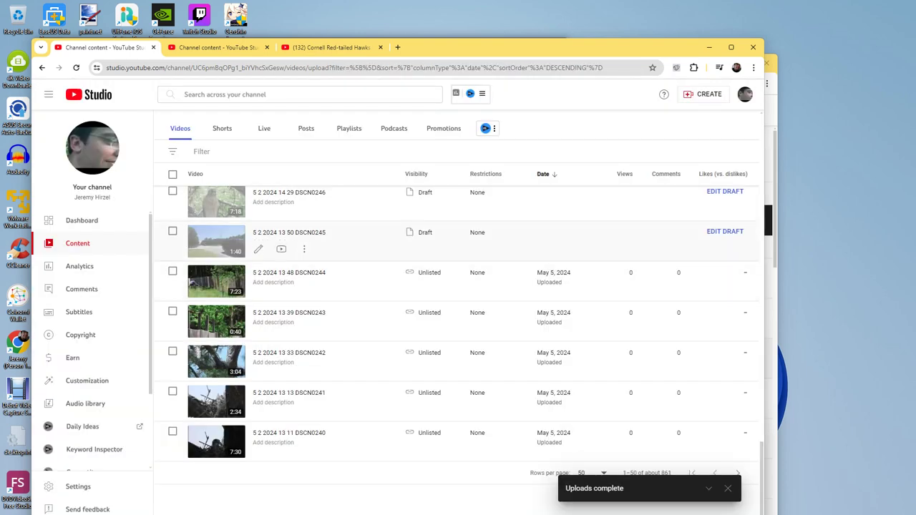
click(725, 231)
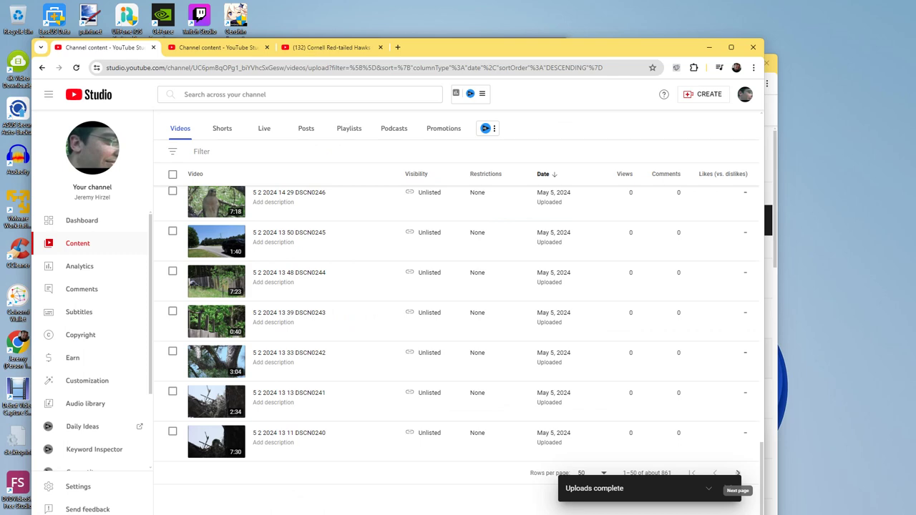
Look through the following pages of the video list for remaining drafts and return to the first page.
click(738, 472)
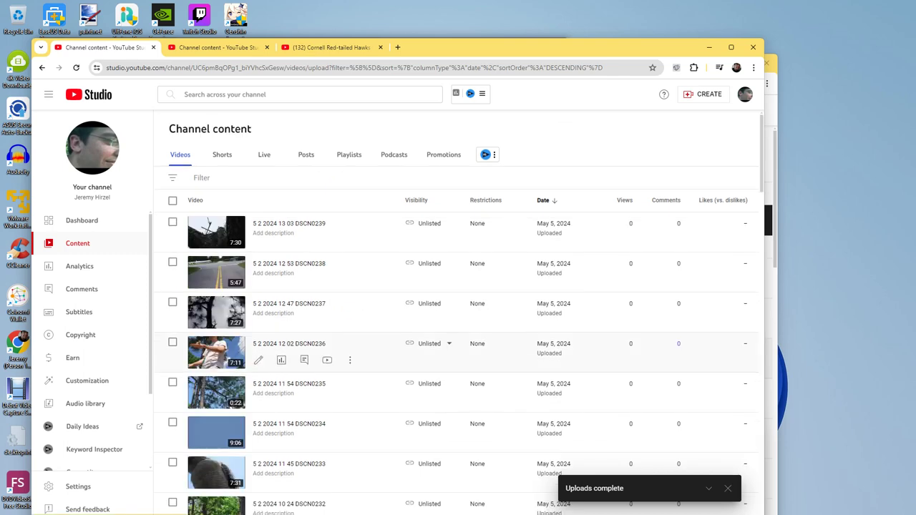
scroll(458, 351, down, 10)
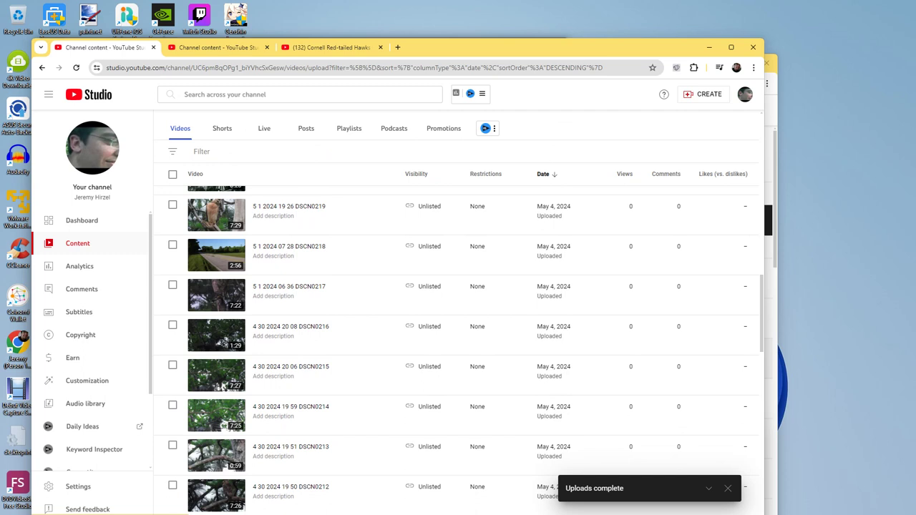
scroll(458, 439, down, 10)
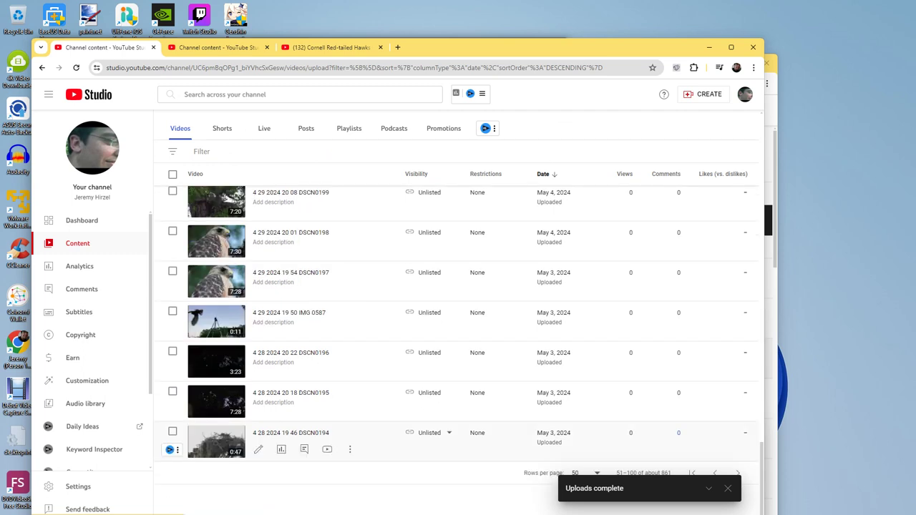
scroll(458, 350, down, 3)
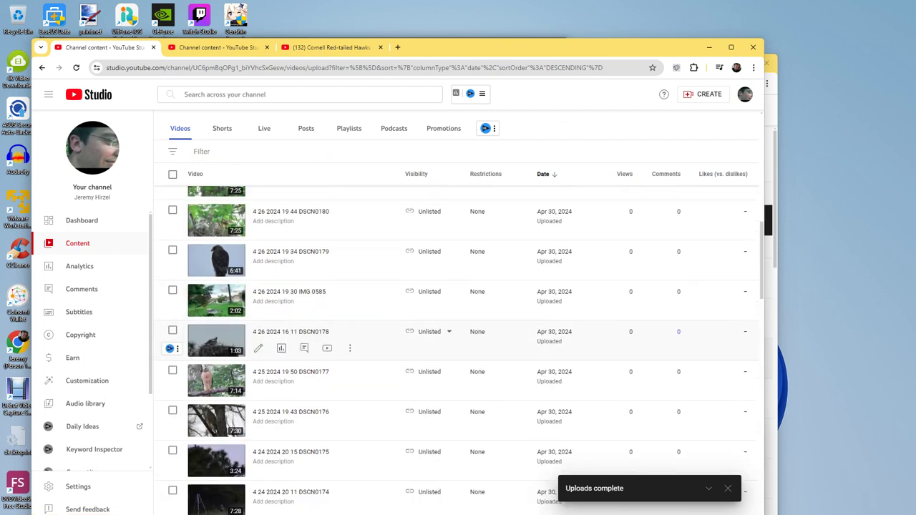
scroll(457, 350, down, 8)
scroll(458, 358, down, 7)
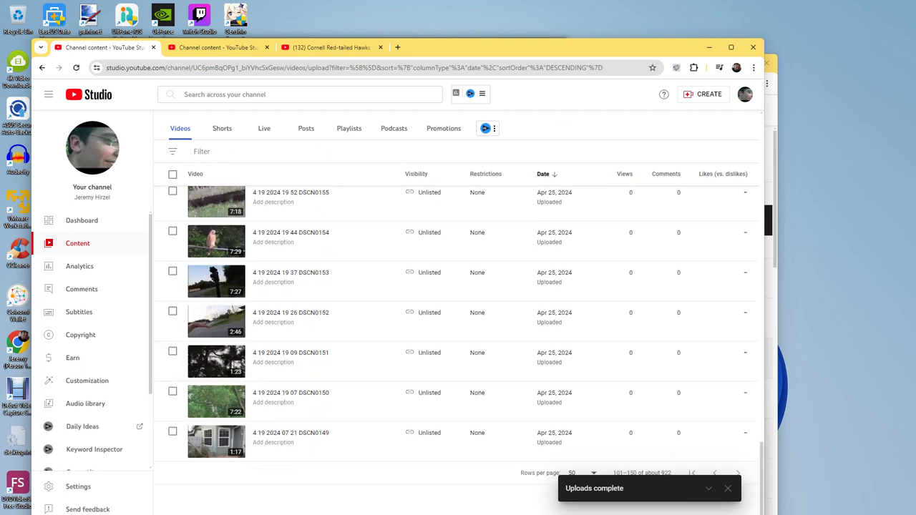
click(691, 473)
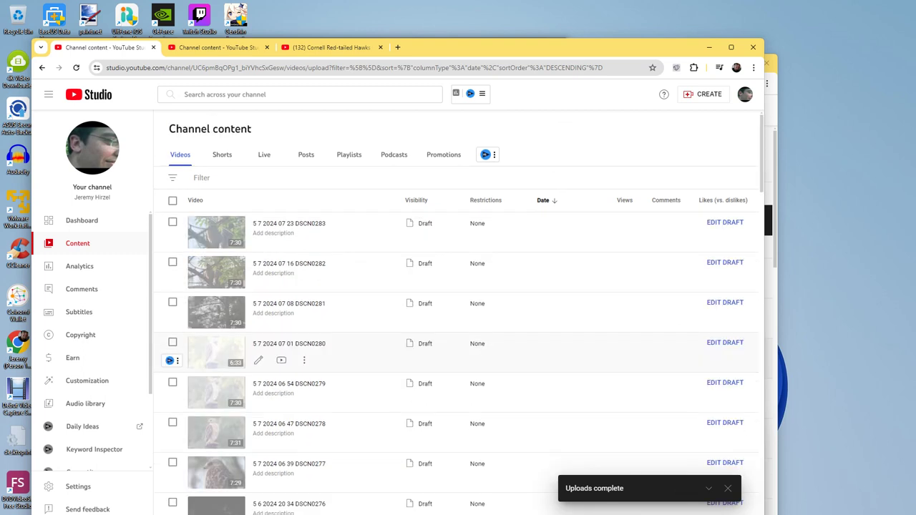
scroll(457, 358, down, 8)
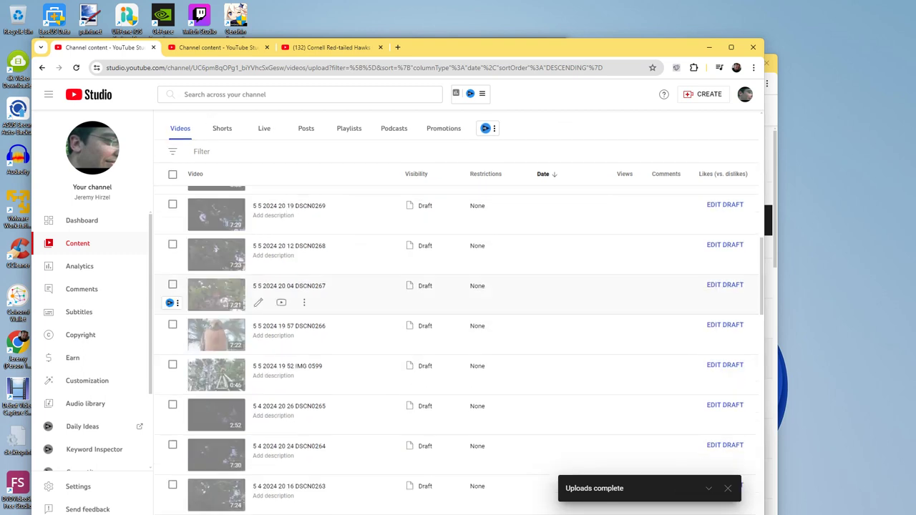
scroll(457, 358, down, 10)
scroll(733, 295, up, 1)
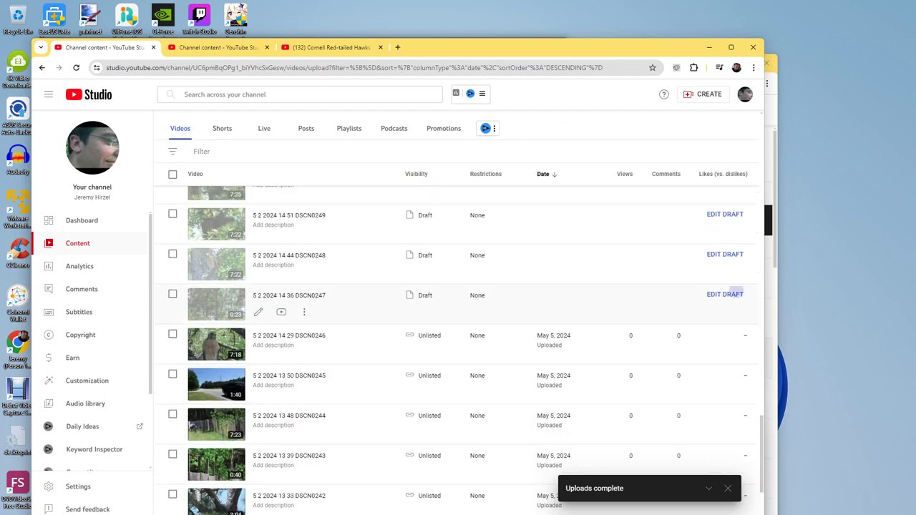
click(724, 294)
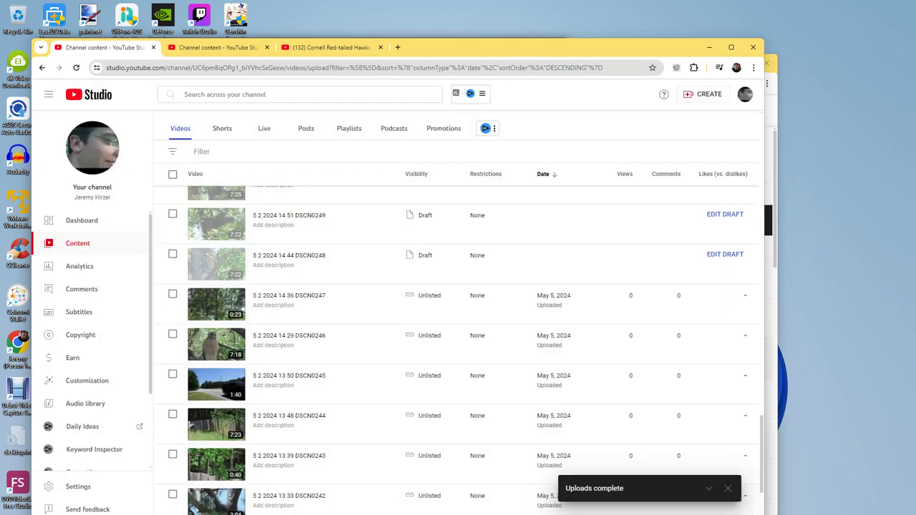
Reopen the channel content list in a fresh YouTube Studio tab and increase its number of rows per page.
click(76, 68)
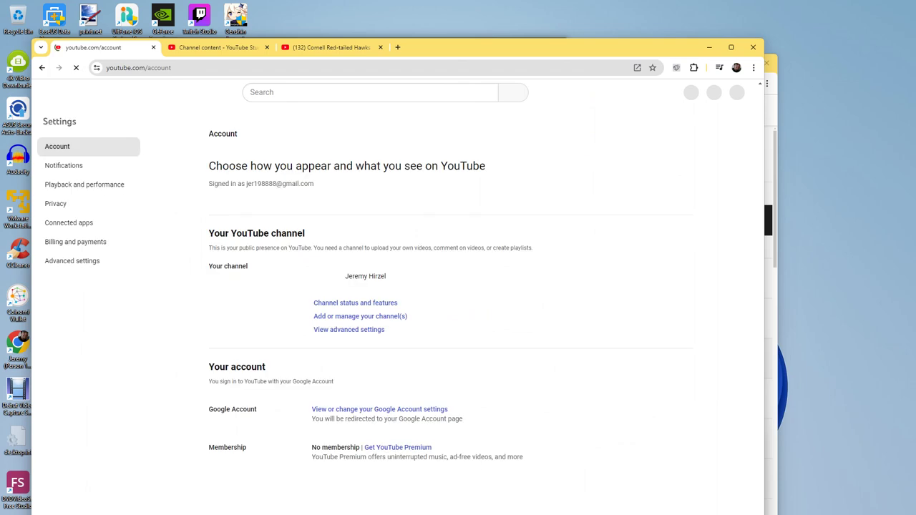
click(50, 92)
click(83, 266)
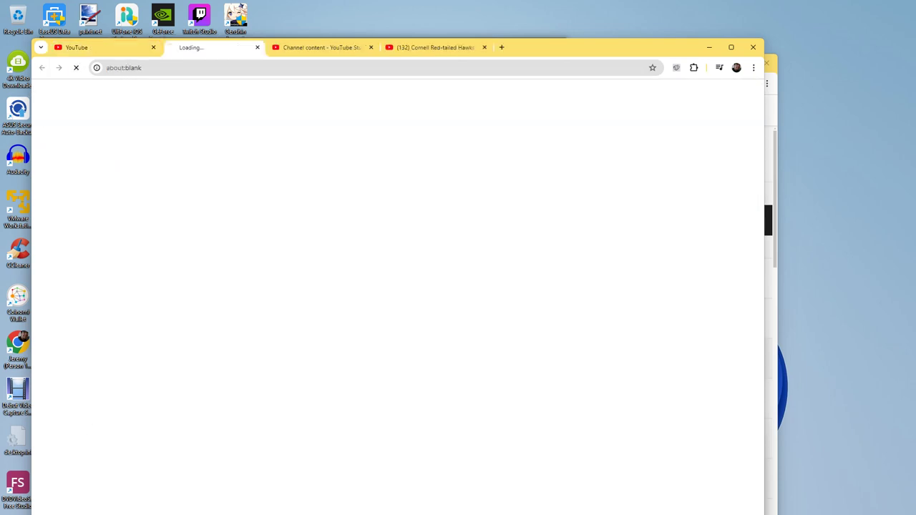
click(153, 48)
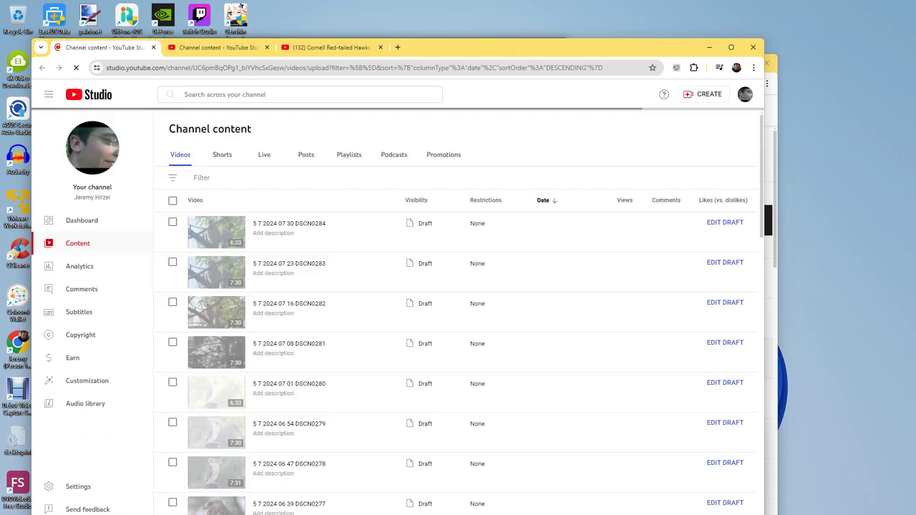
key(End)
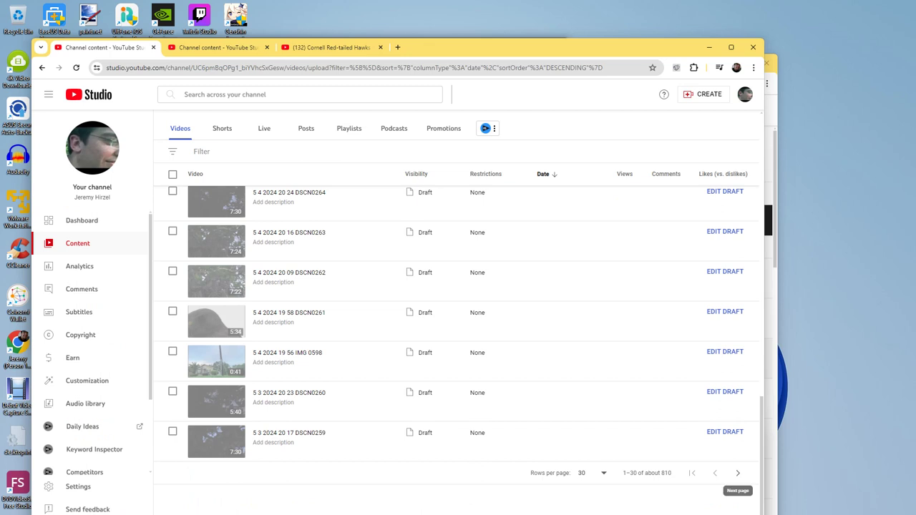
click(593, 473)
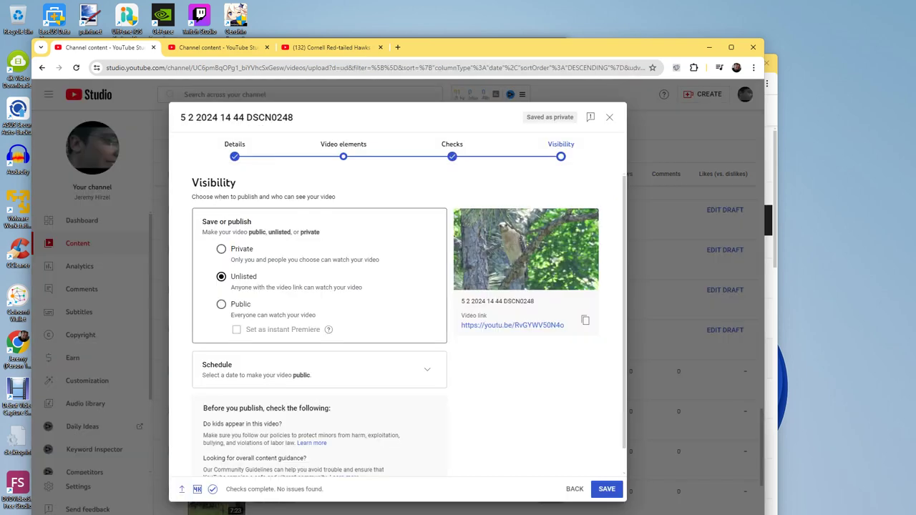
Publish the drafts DSCN0248 and DSCN0249 with unlisted visibility.
click(607, 489)
click(496, 396)
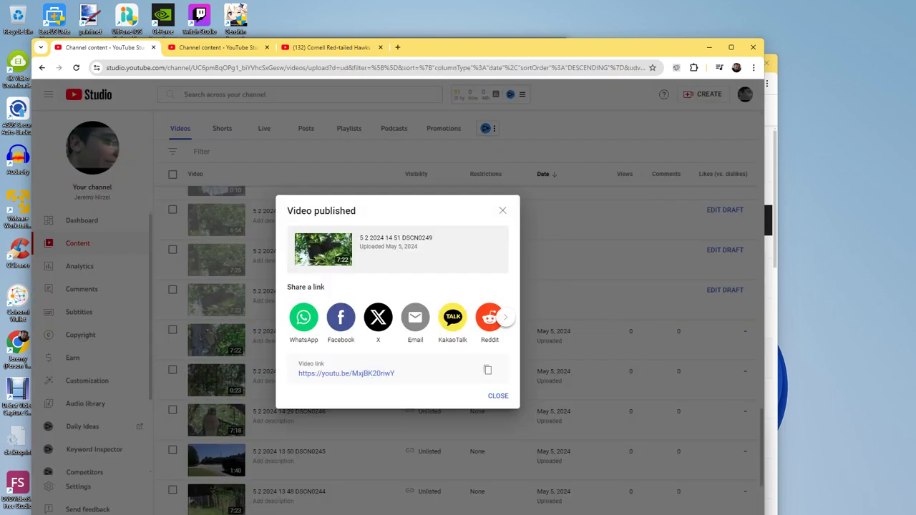
click(498, 395)
Publish the drafts DSCN0250 and DSCN0251 with unlisted visibility.
click(739, 247)
click(737, 250)
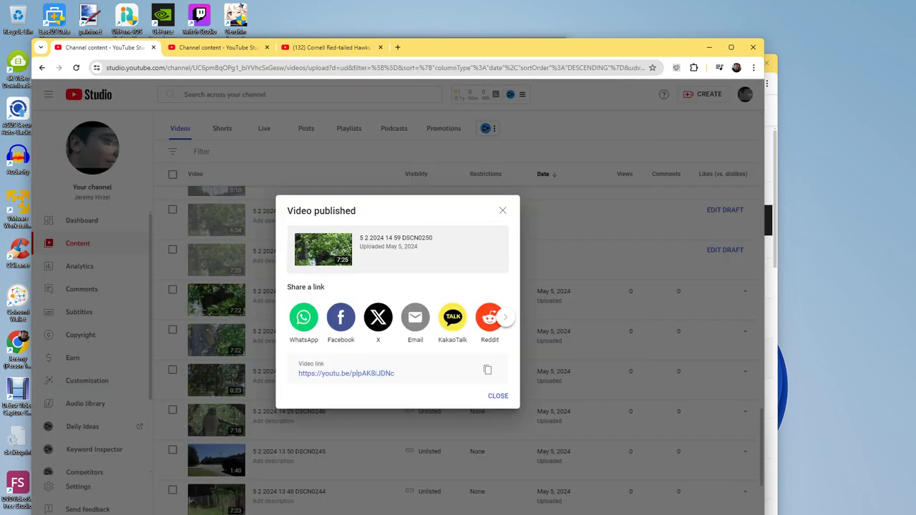
click(497, 395)
click(725, 211)
click(606, 489)
click(606, 489)
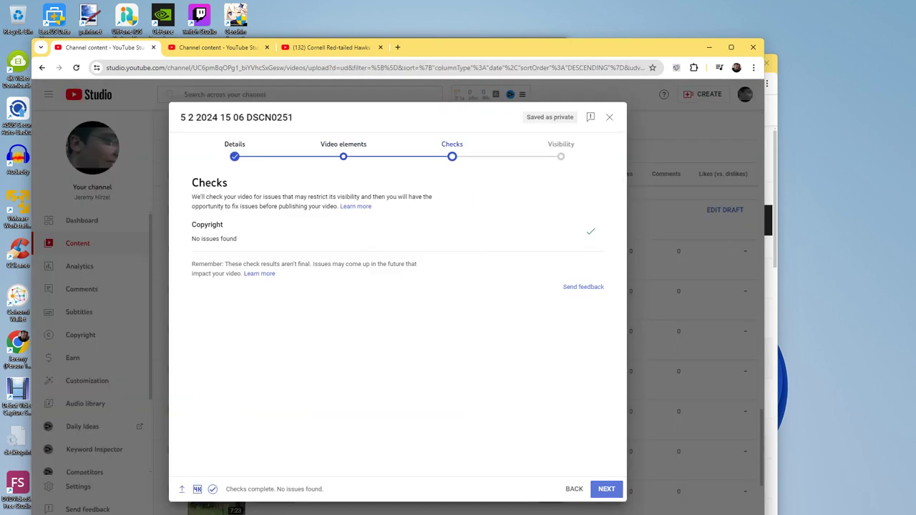
click(606, 490)
click(606, 489)
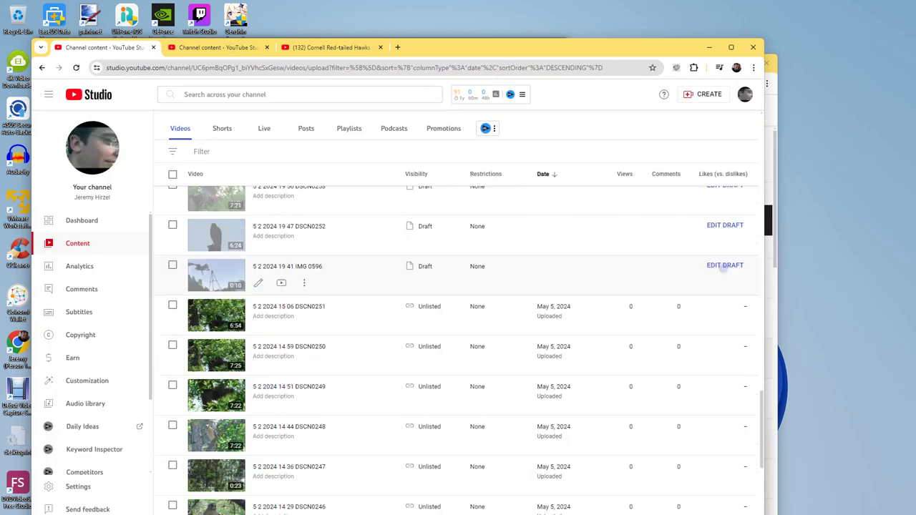
Publish the drafts IMG 0596 and DSCN0252 through DSCN0255 with unlisted visibility.
click(725, 265)
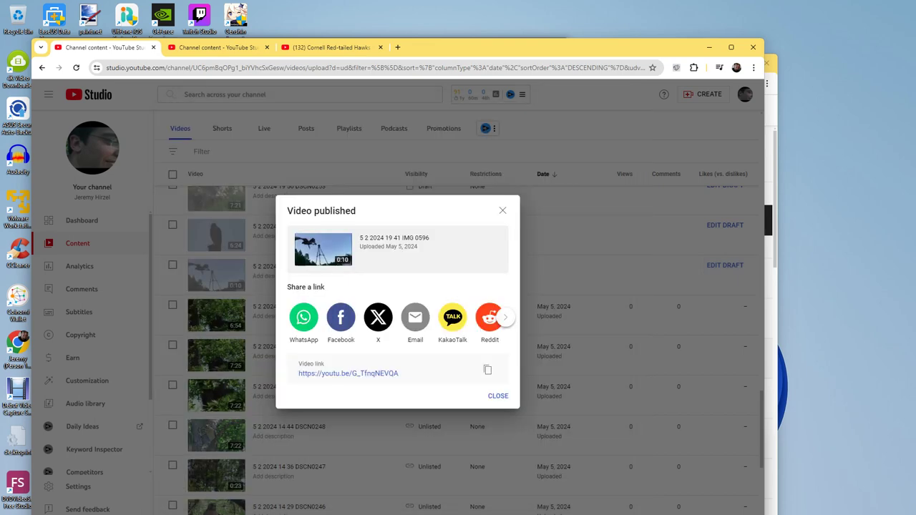
click(503, 211)
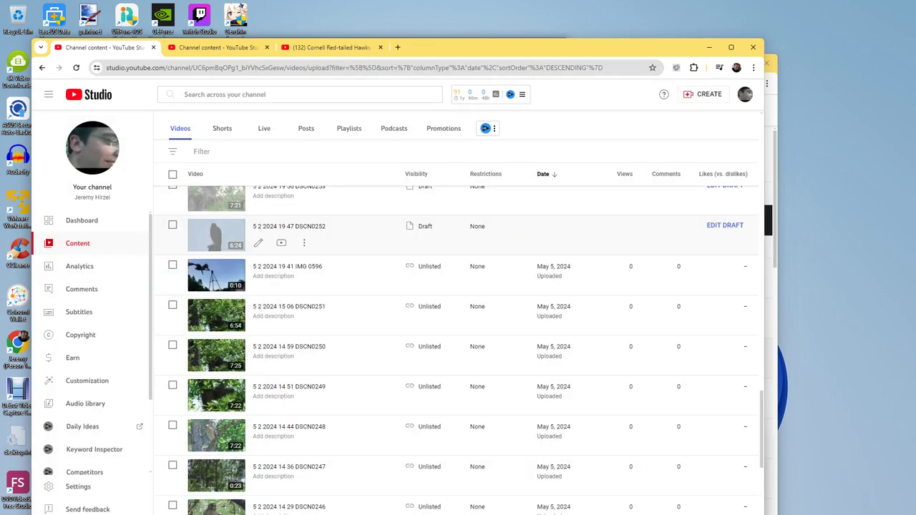
click(724, 225)
click(607, 489)
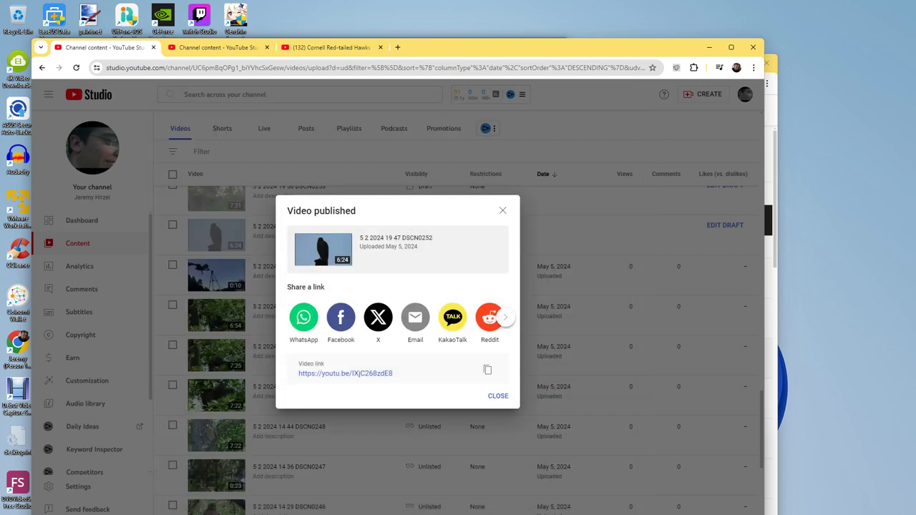
click(498, 395)
scroll(644, 322, up, 2)
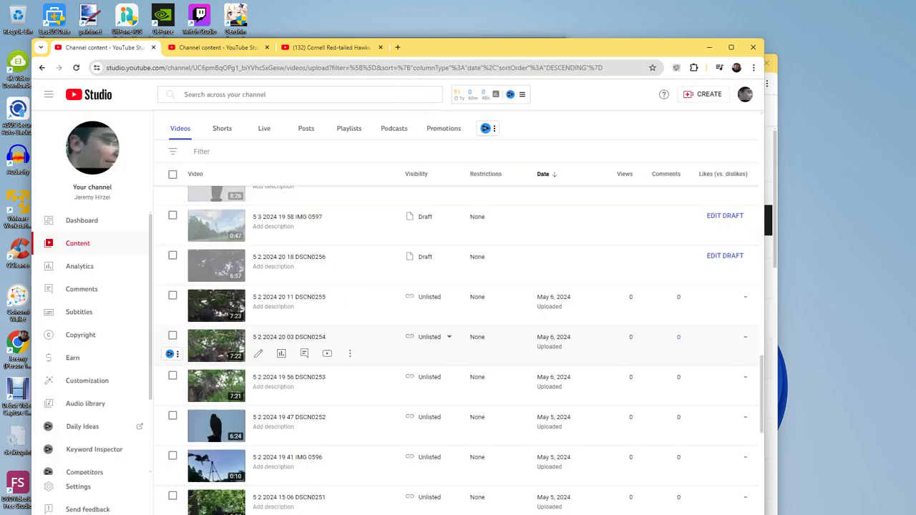
scroll(458, 336, up, 1)
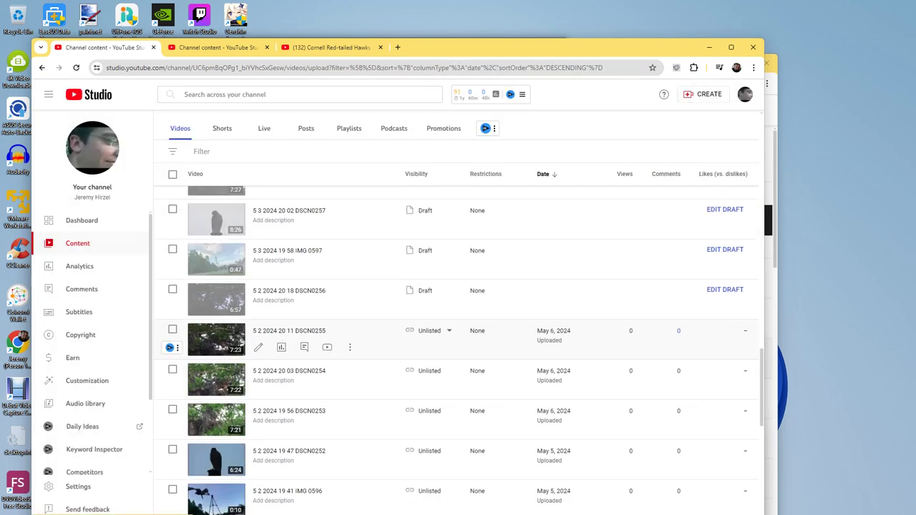
Publish the drafts DSCN0256 and IMG 0597 with unlisted visibility.
click(724, 290)
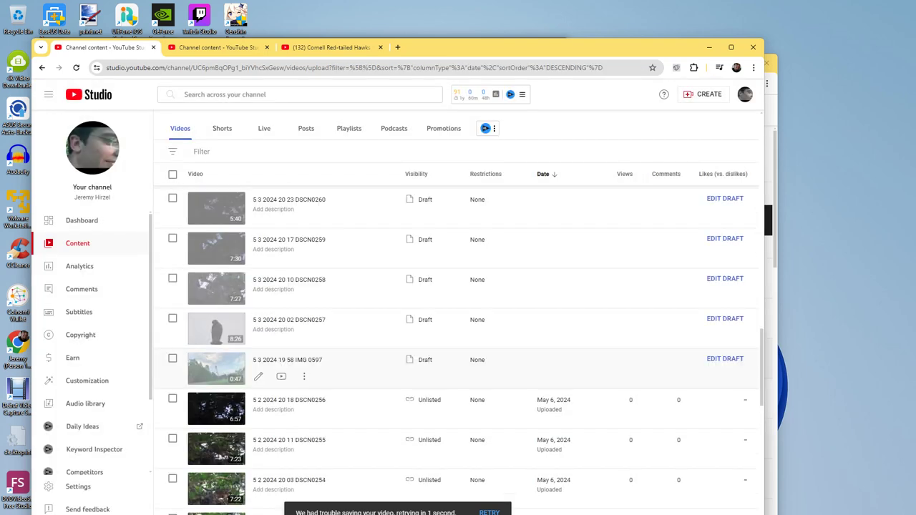
click(725, 359)
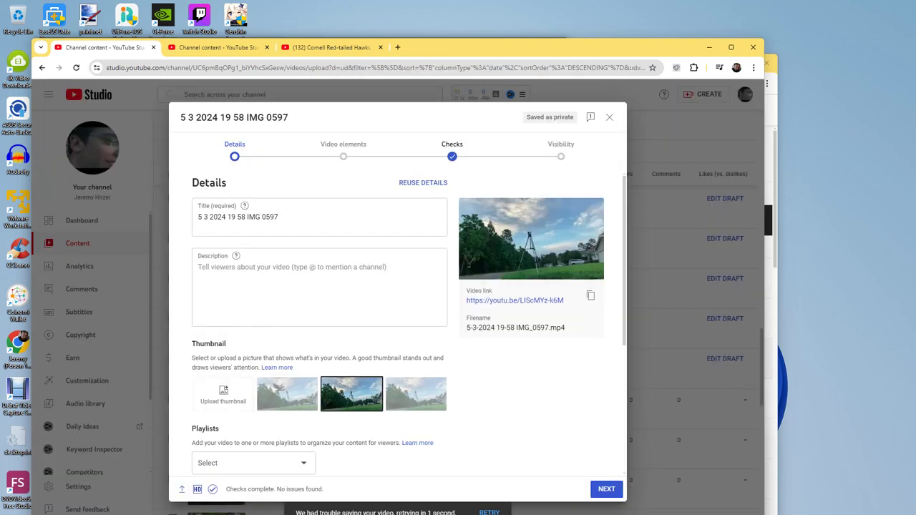
click(560, 155)
click(221, 277)
click(606, 489)
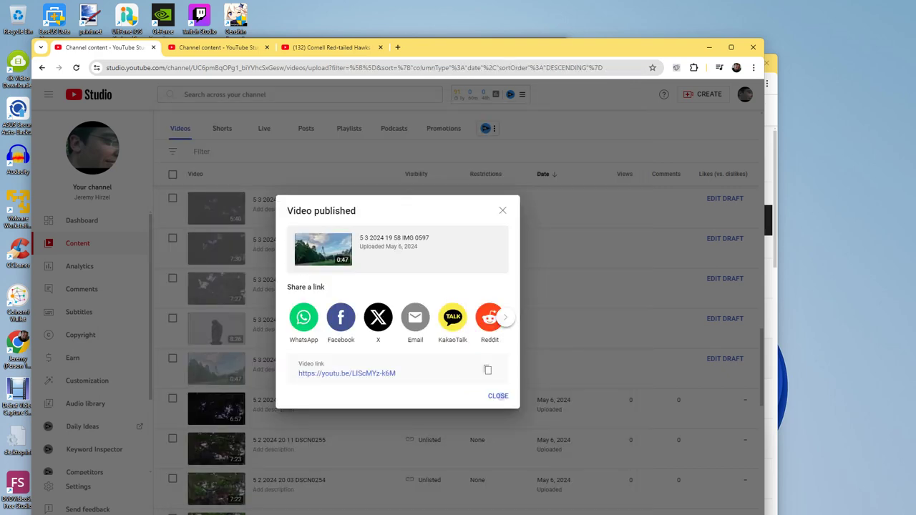
click(498, 395)
Publish the drafts DSCN0257 and DSCN0258 with unlisted visibility.
click(724, 319)
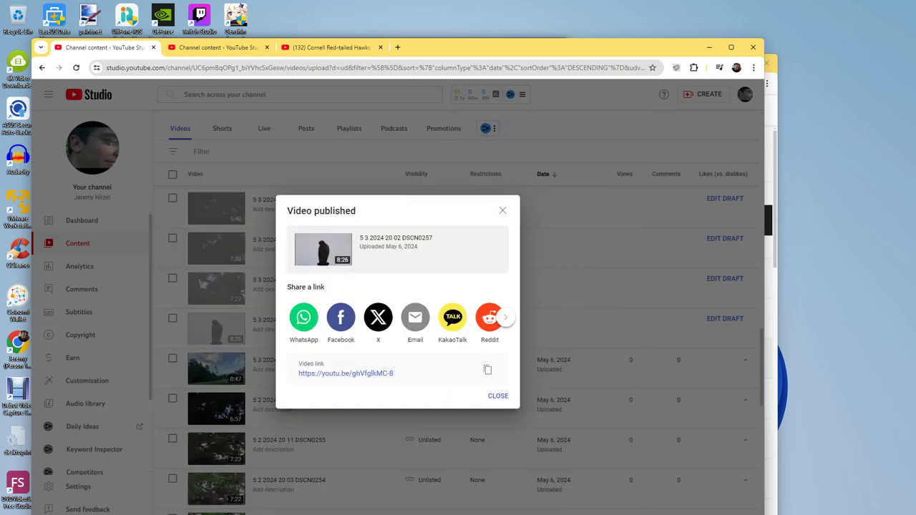
click(498, 396)
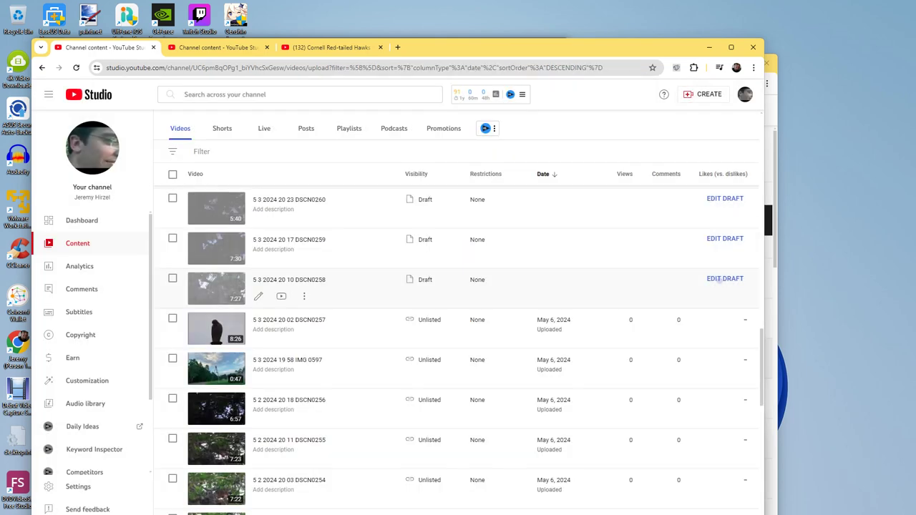
click(724, 278)
click(607, 489)
click(606, 489)
click(607, 488)
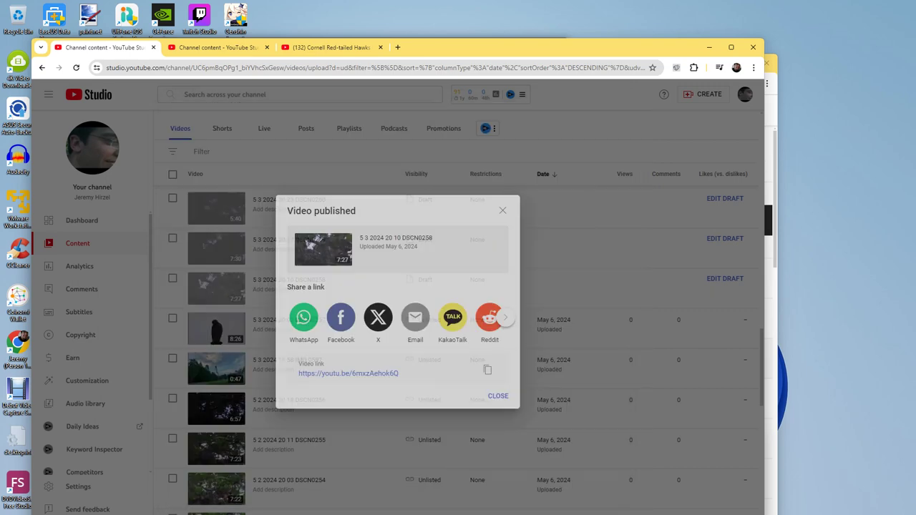
click(498, 396)
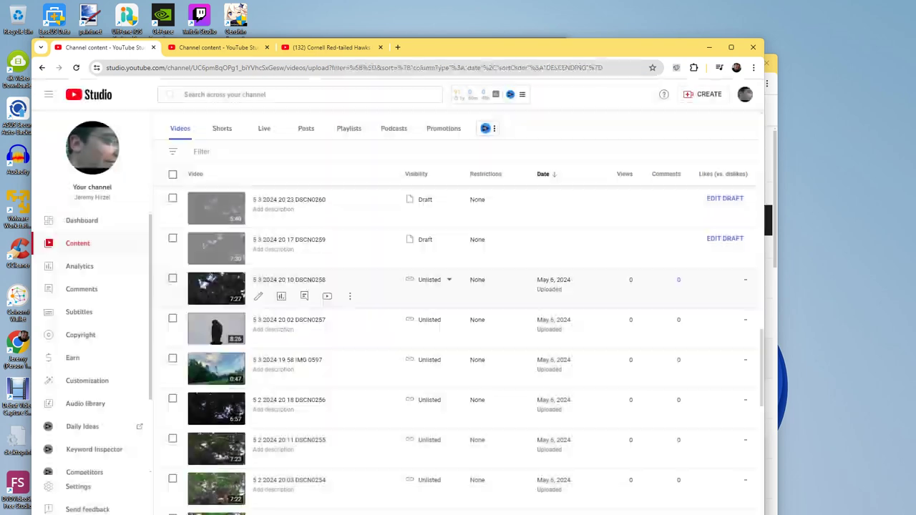
Publish the drafts DSCN0259 and DSCN0260 with unlisted visibility.
click(718, 241)
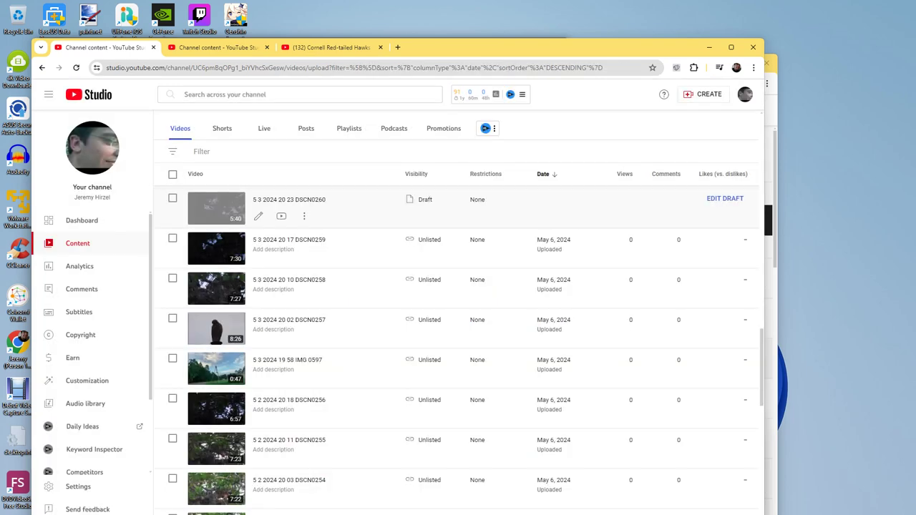
click(725, 199)
click(221, 276)
click(609, 488)
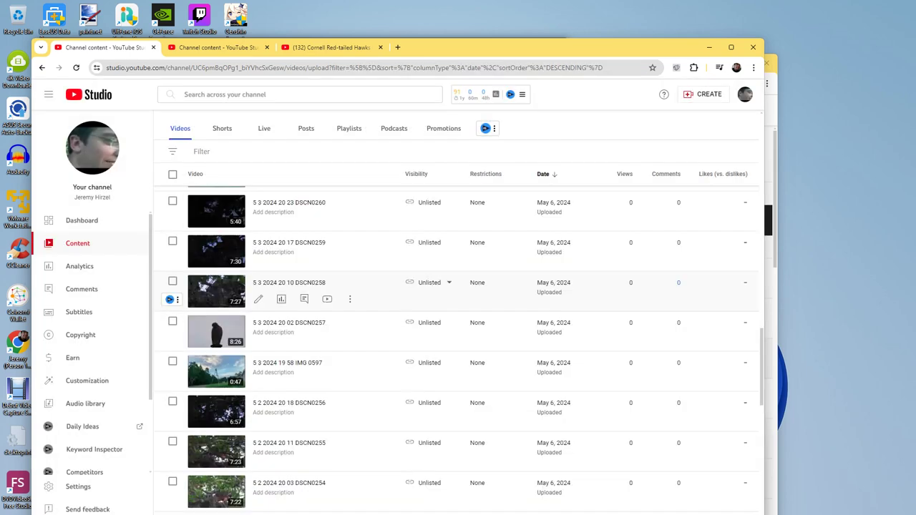
Publish the drafts IMG 0598 and DSCN0261 with unlisted visibility.
scroll(678, 286, up, 2)
click(724, 254)
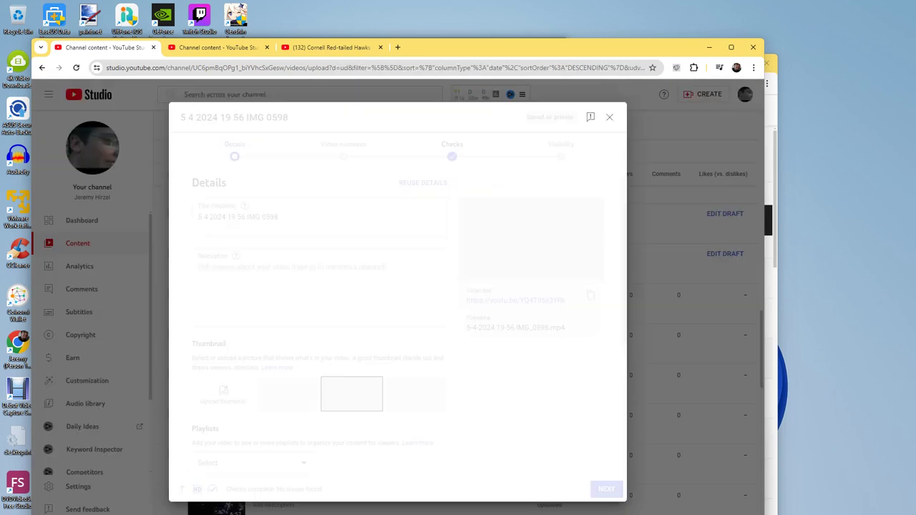
click(607, 488)
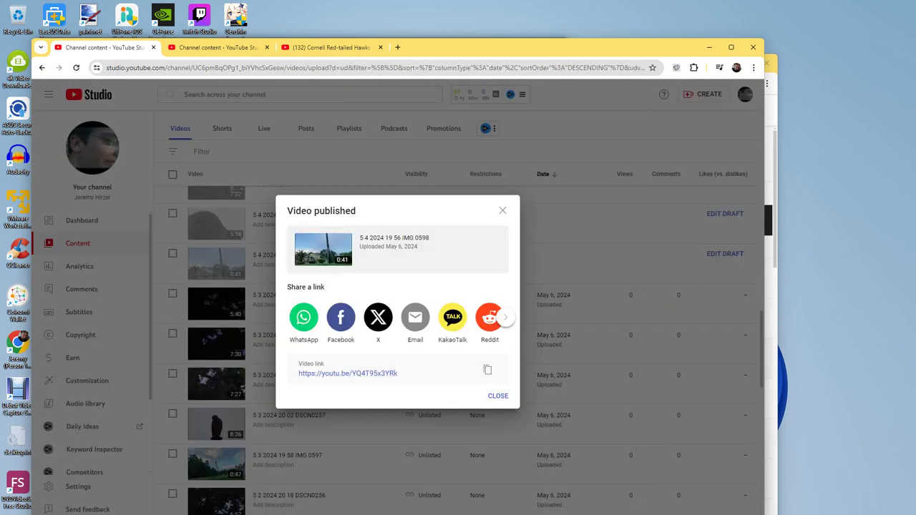
click(498, 396)
scroll(498, 396, up, 3)
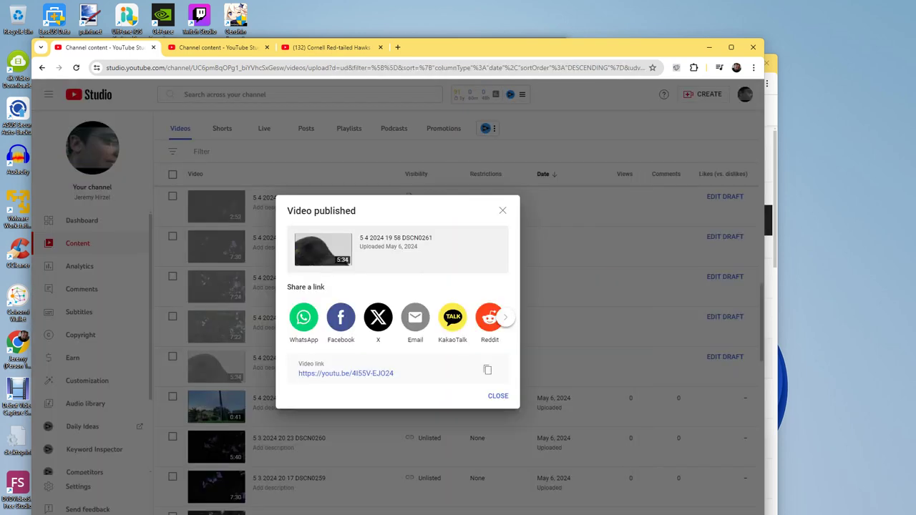
click(498, 395)
Publish the drafts DSCN0262, DSCN0263 and DSCN0264 with unlisted visibility.
click(724, 317)
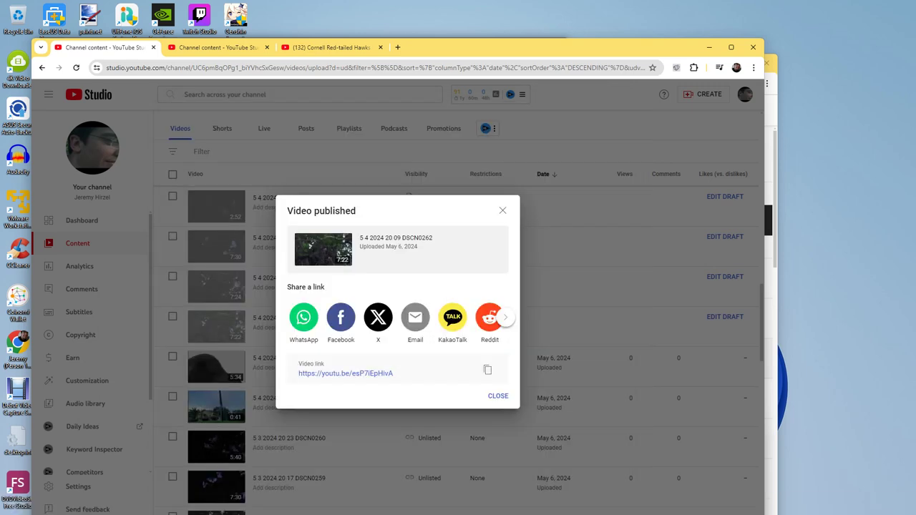
click(498, 396)
scroll(721, 326, up, 1)
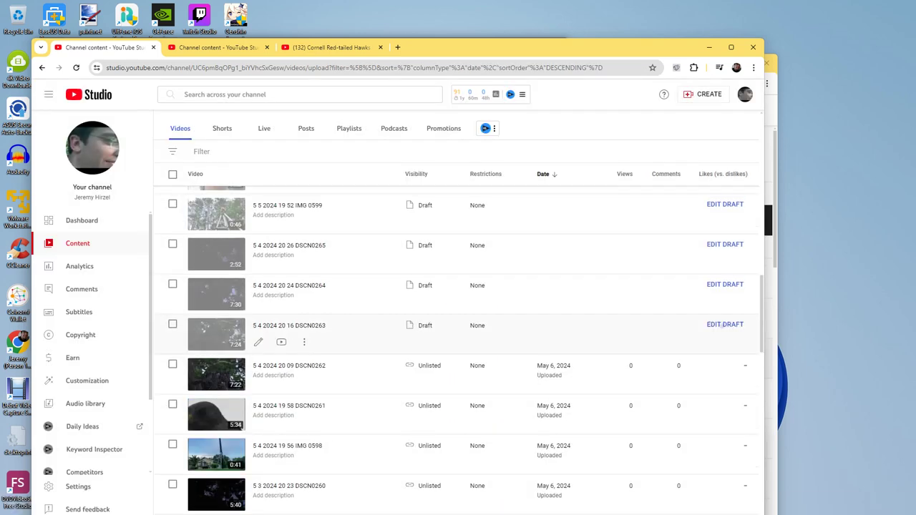
click(724, 325)
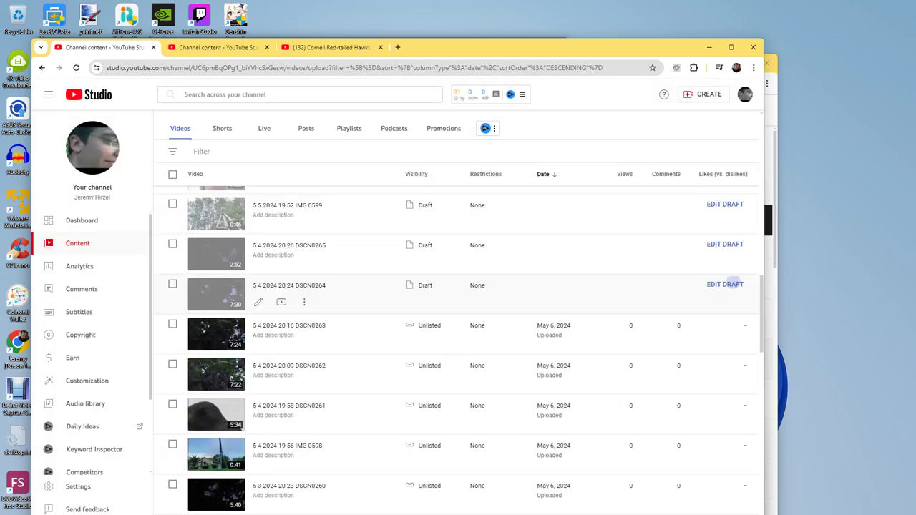
click(725, 284)
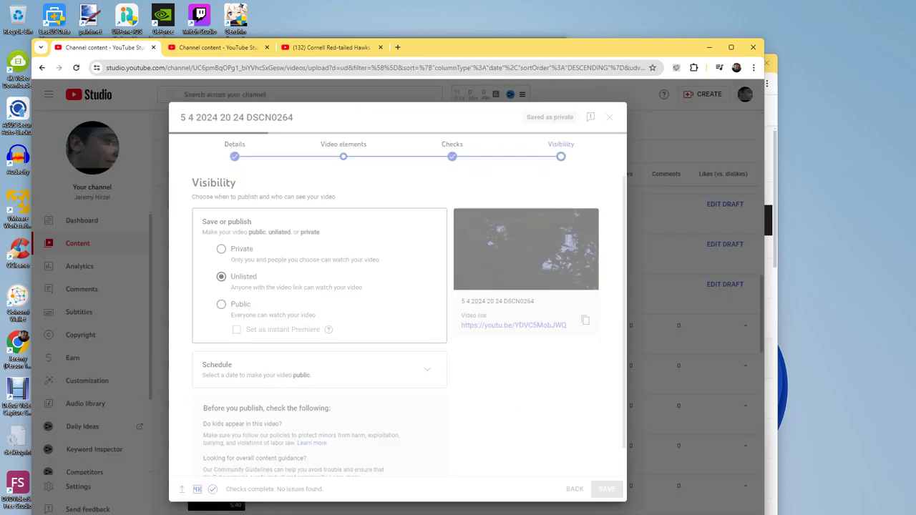
Open indiepubradio.org/wxryfm/playlist-its-searchable/ in a new browser tab and go to the WXRY home page.
key(ctrl+t)
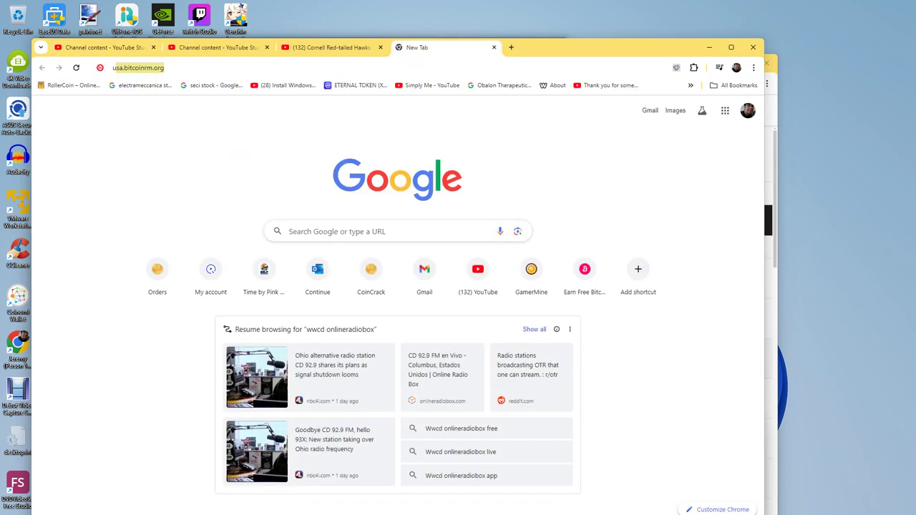
text(indiepubradio.org/wxryfm/playlist-its-searchable/)
key(Return)
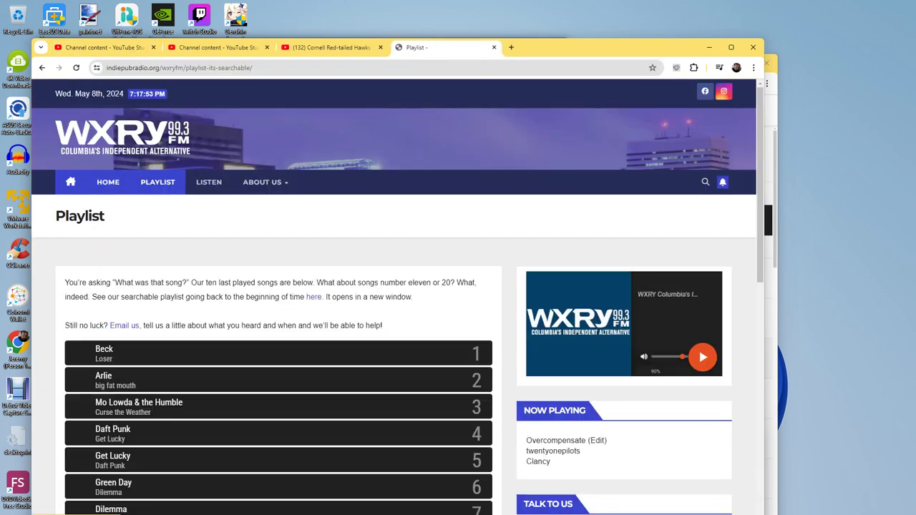
click(108, 182)
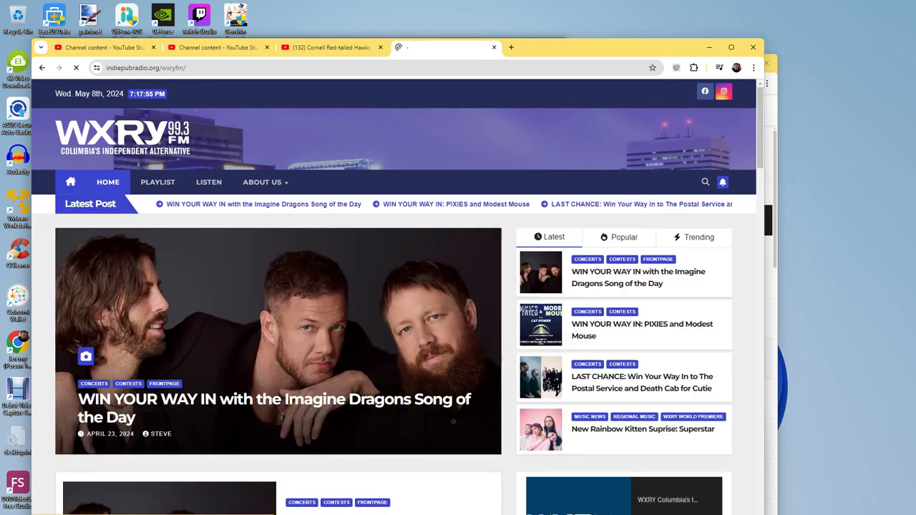
scroll(452, 422, down, 1)
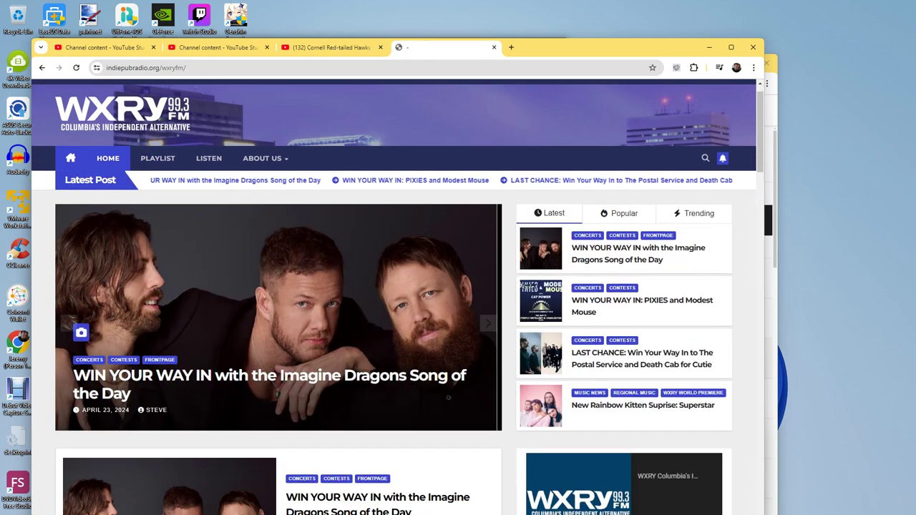
Open the WXRY article "For Local Music it's WXRY Discovery 8:00 Sunday Night" and read through it.
click(619, 190)
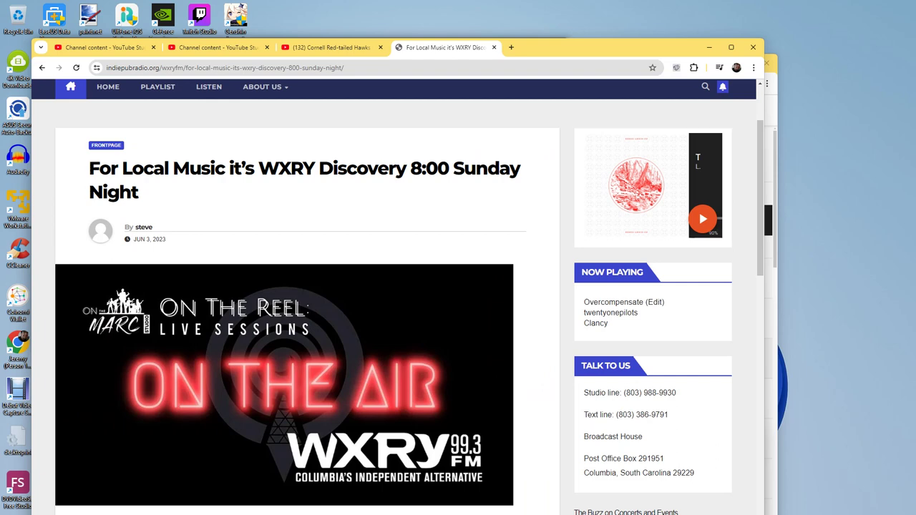
scroll(408, 296, down, 2)
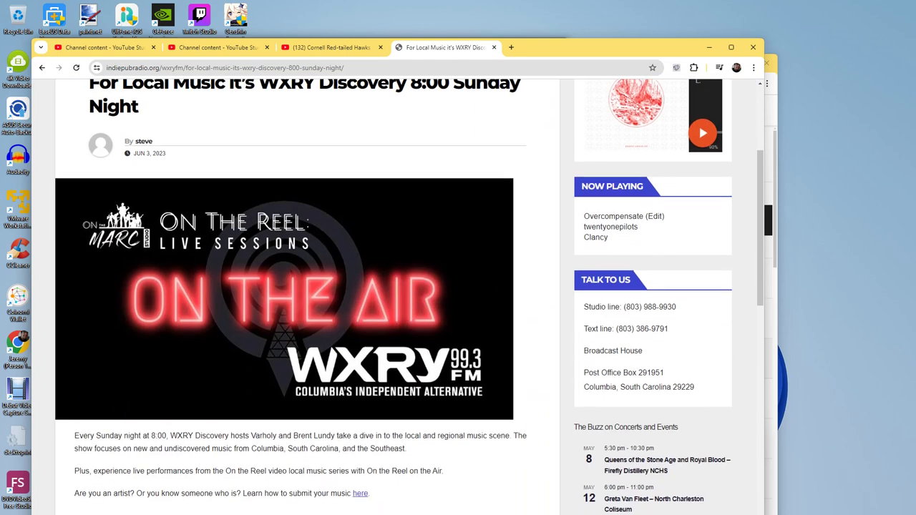
scroll(393, 296, up, 2)
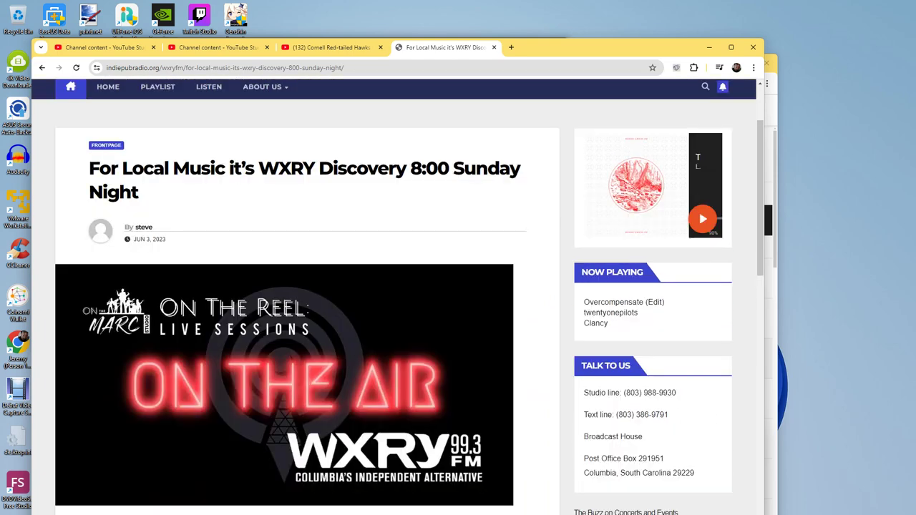
scroll(394, 296, down, 4)
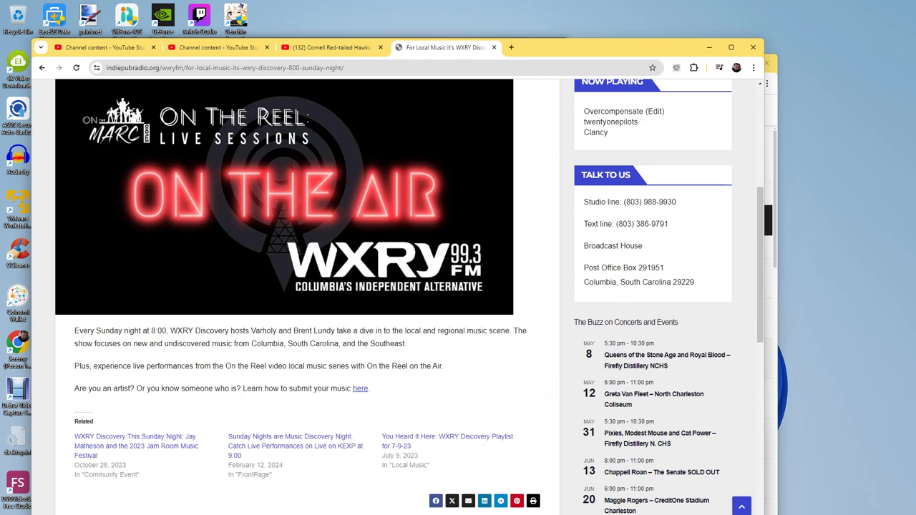
Move the browser window higher and read the related article about Sunday Music Discovery Night and Live on KEXP.
drag(608, 47, 622, 15)
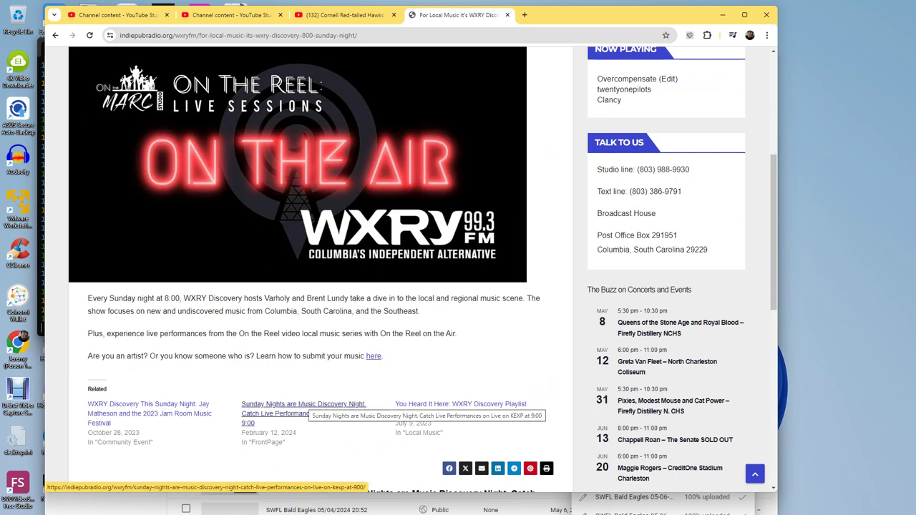
click(306, 405)
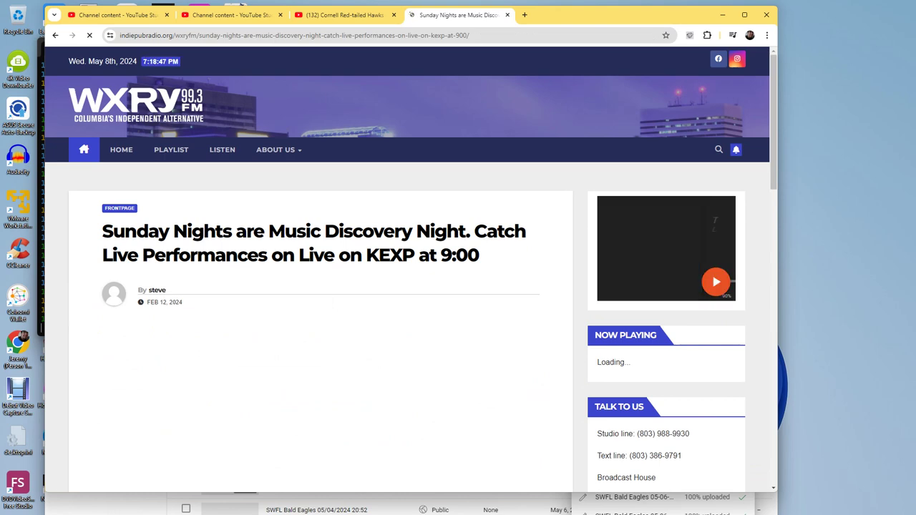
scroll(408, 272, down, 7)
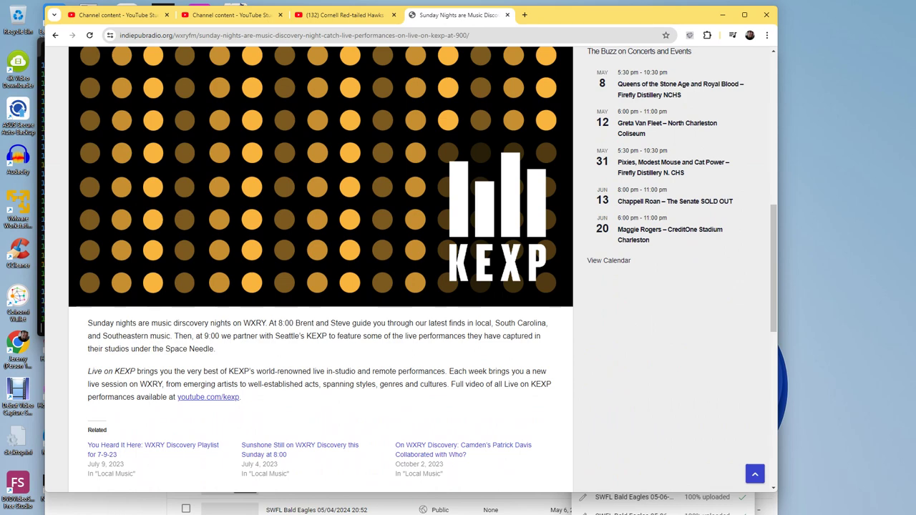
Open the KEXP-FM Wikipedia article in a new tab and review its introduction and station details.
key(ctrl+t)
text(ke)
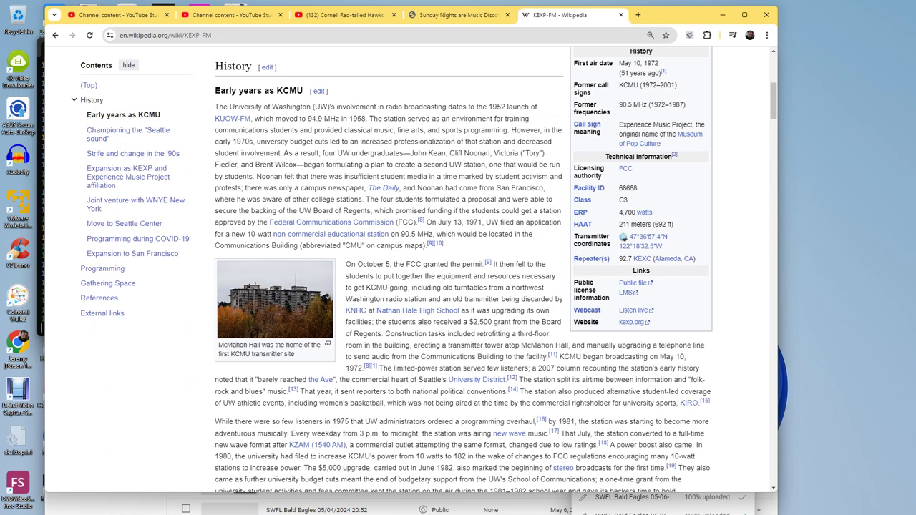
scroll(458, 272, up, 3)
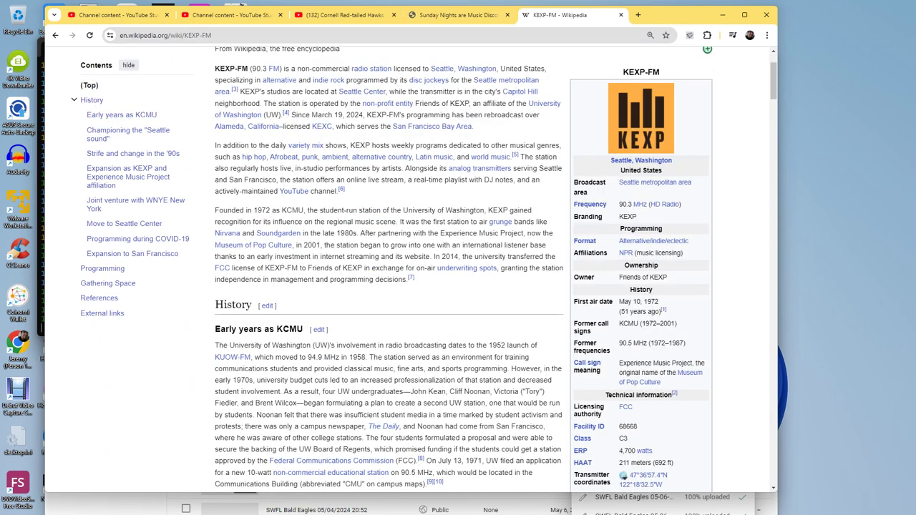
Return to the WXRY article about Live on KEXP and review its text and related posts.
click(458, 15)
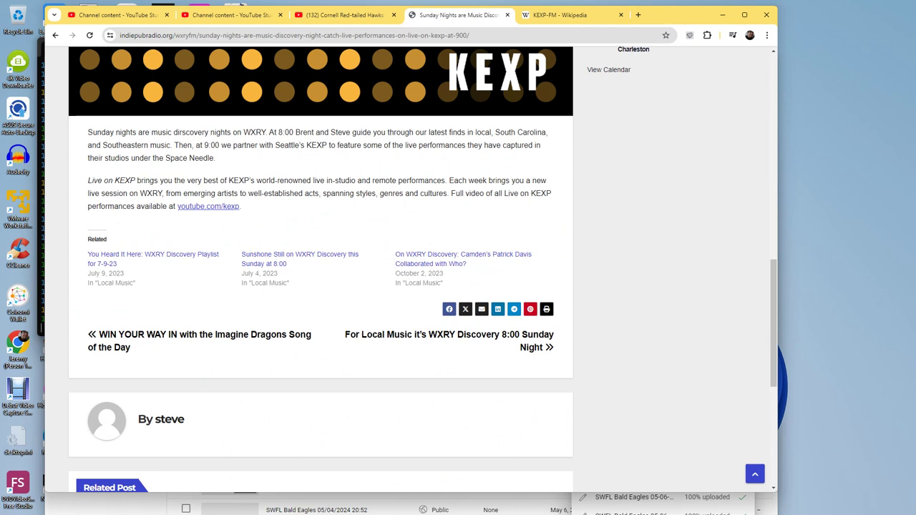
scroll(320, 265, up, 1)
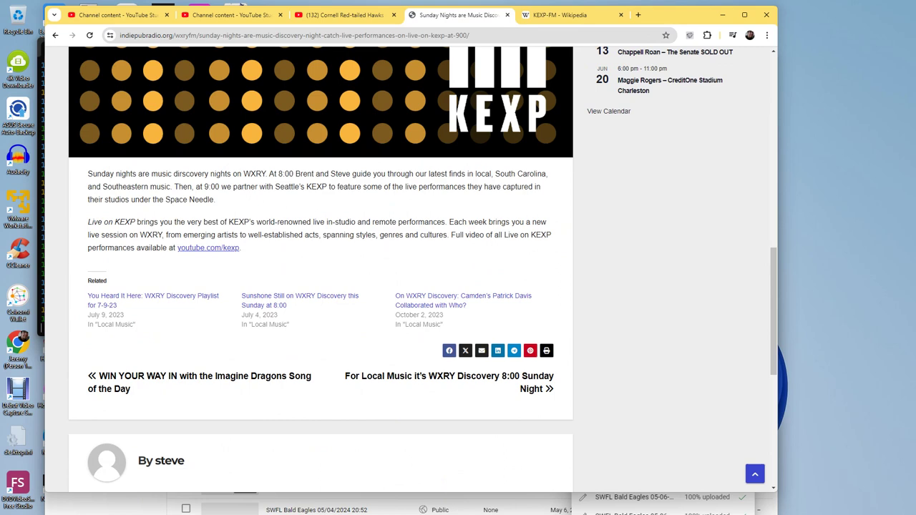
scroll(320, 264, down, 2)
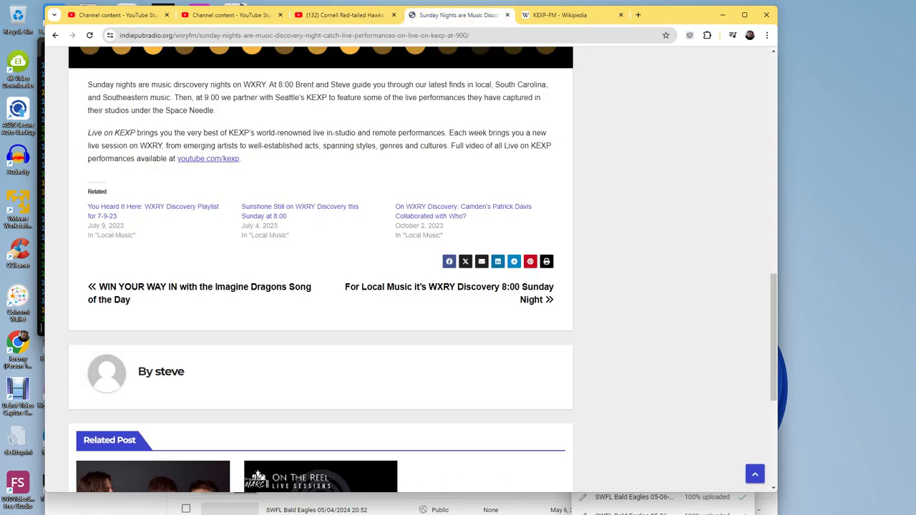
Go back through the WXRY Discovery article to the station's home page and view its latest posts.
click(55, 35)
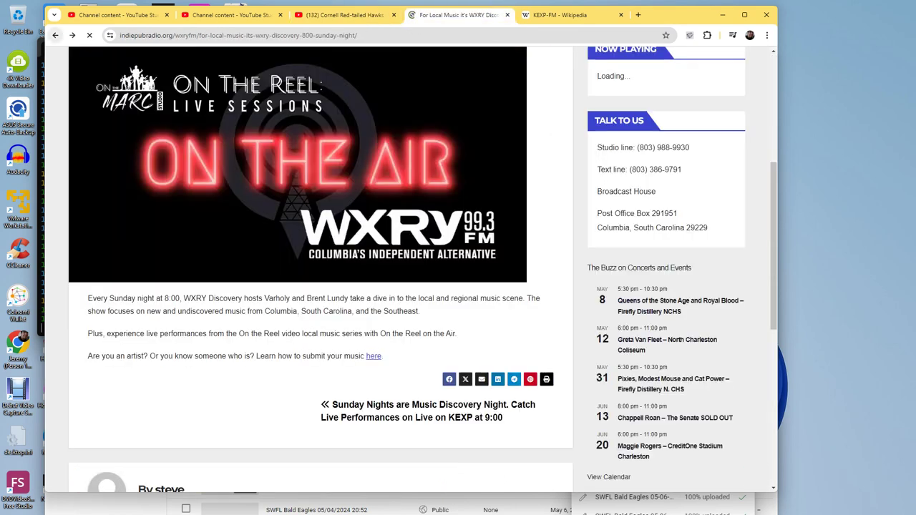
click(55, 36)
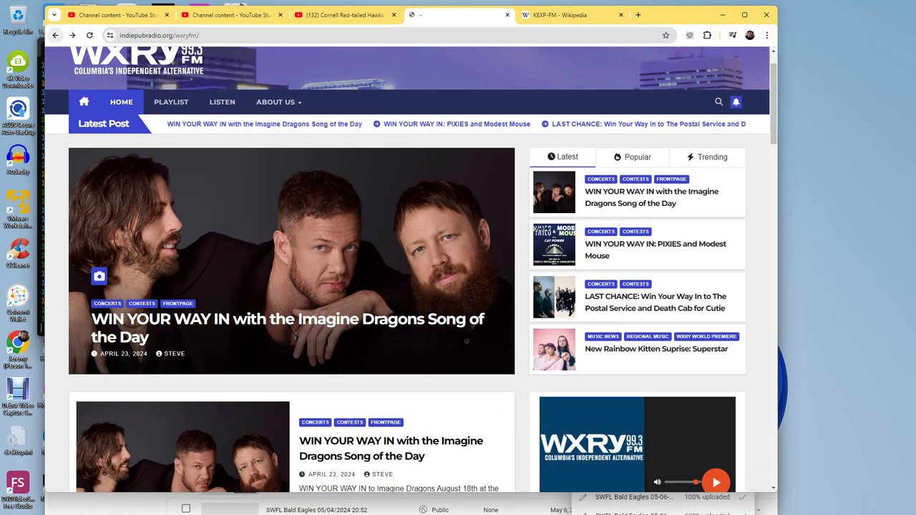
scroll(322, 278, down, 1)
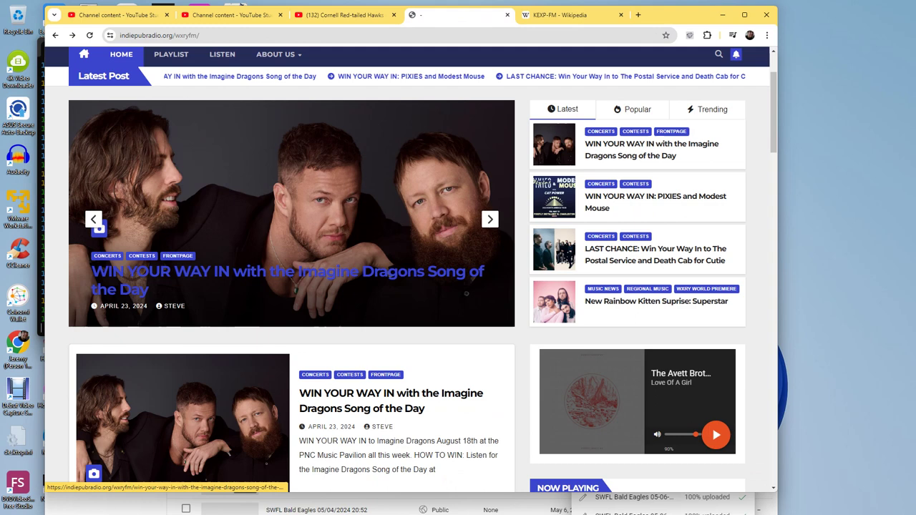
Open the WXRY contest post about The Postal Service and Death Cab for Cutie, and return to the home page to view its featured posts.
click(322, 278)
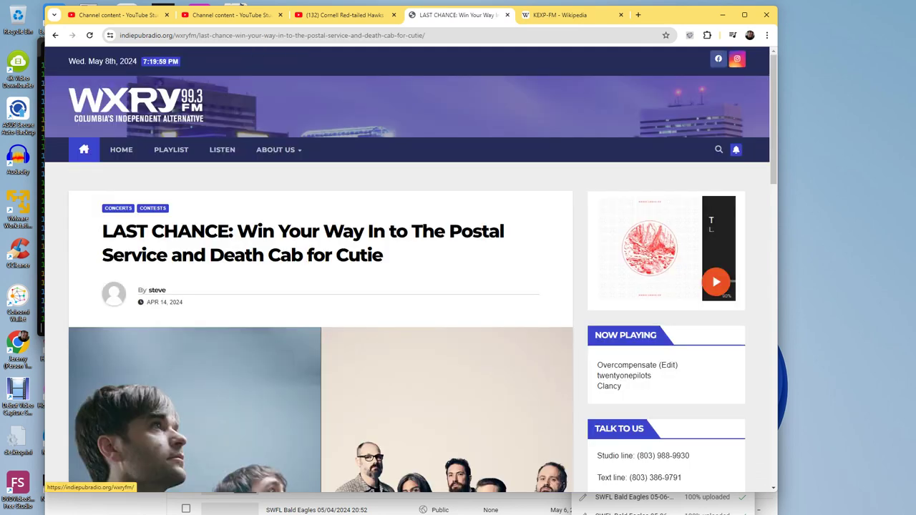
key(alt+Left)
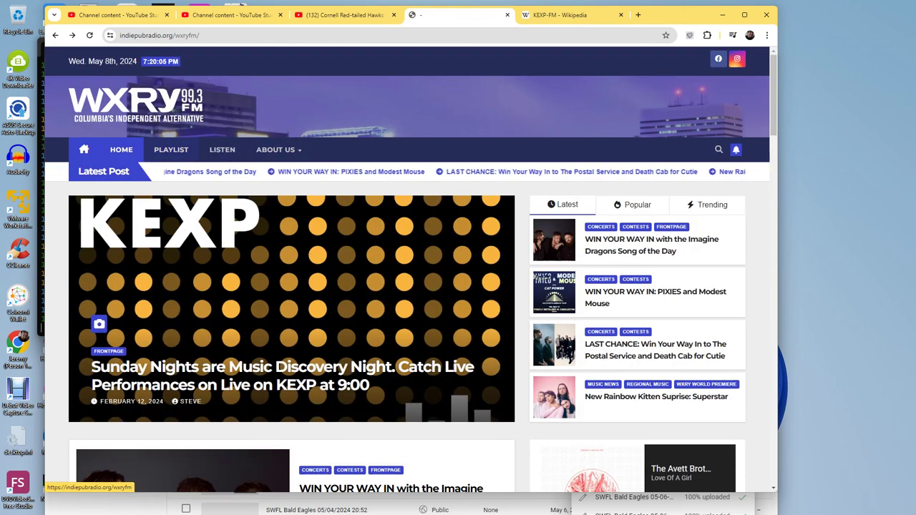
scroll(286, 307, down, 2)
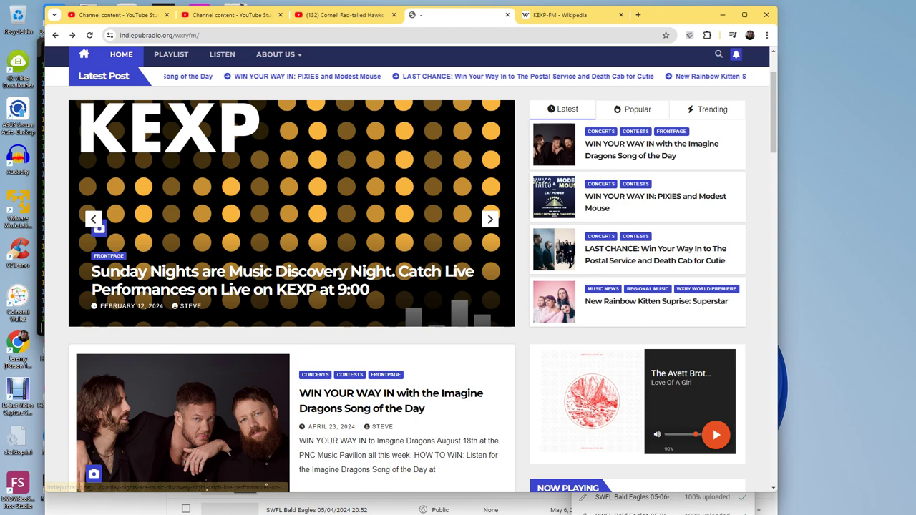
scroll(286, 307, up, 2)
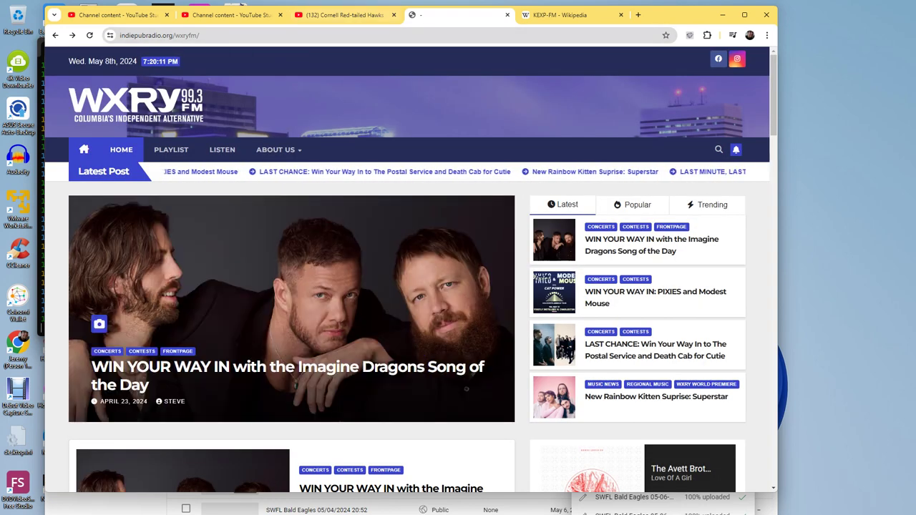
Look over the KEXP-FM Wikipedia article again and return to the WXRY home page.
click(344, 15)
key(ctrl+Tab)
key(ctrl+Tab)
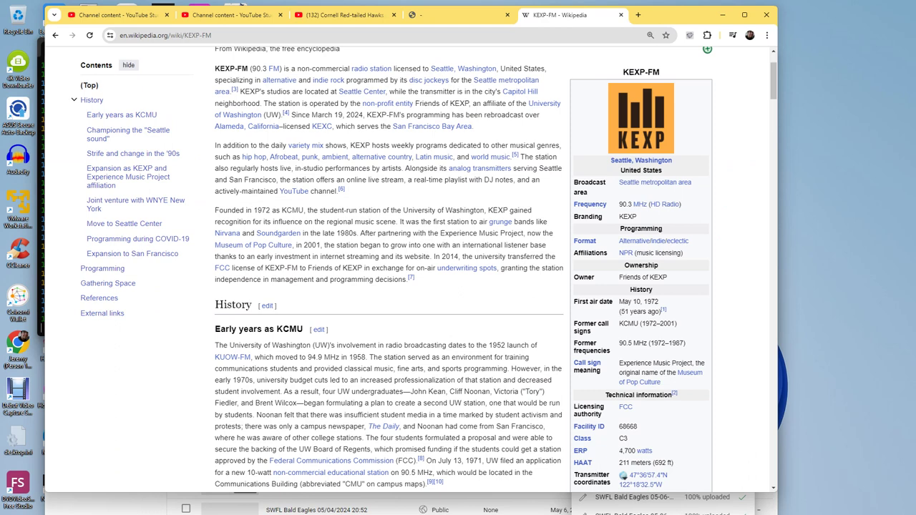
key(ctrl+shift+Tab)
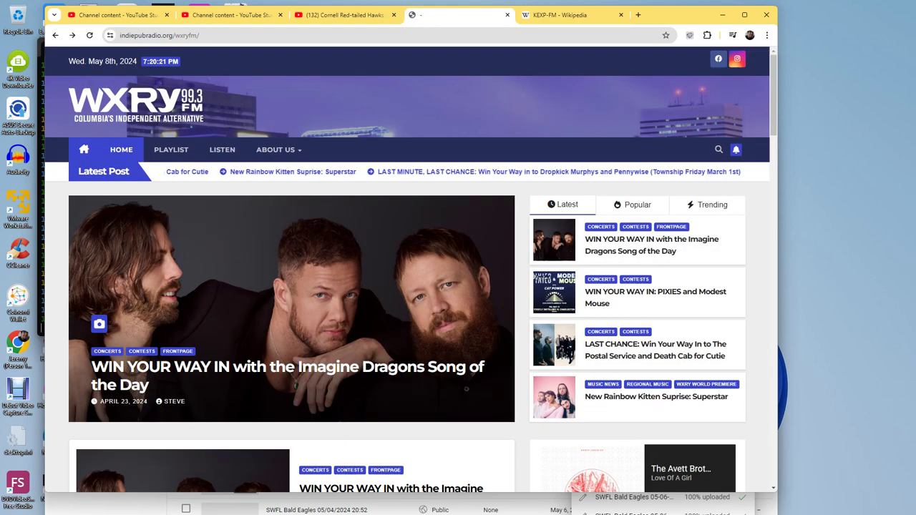
key(ctrl+Tab)
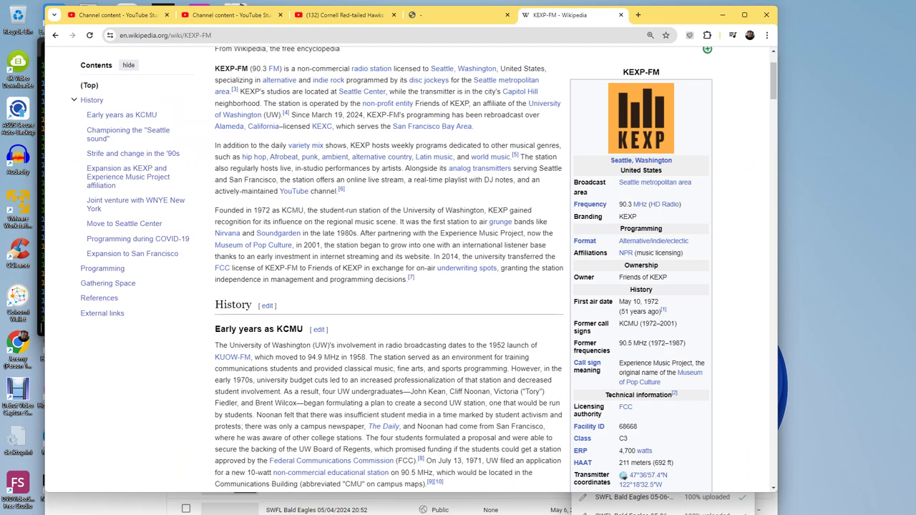
mouse_move(504, 15)
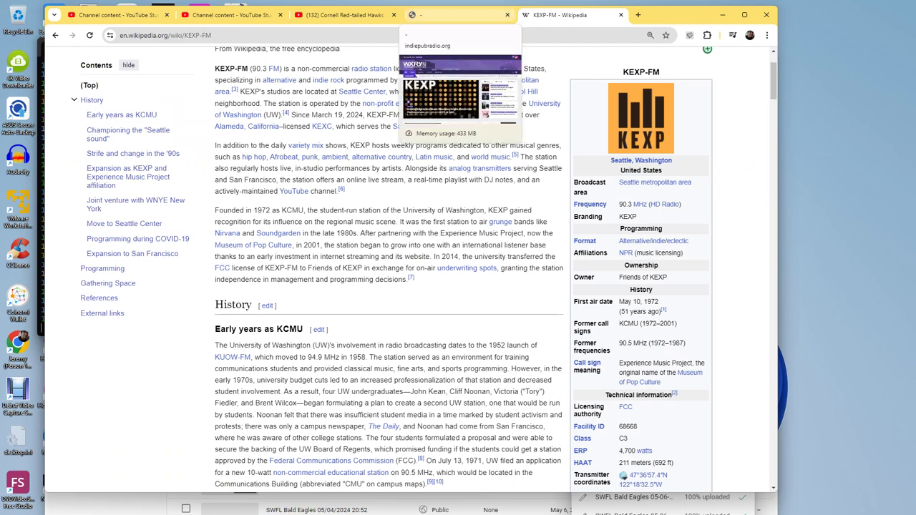
click(501, 15)
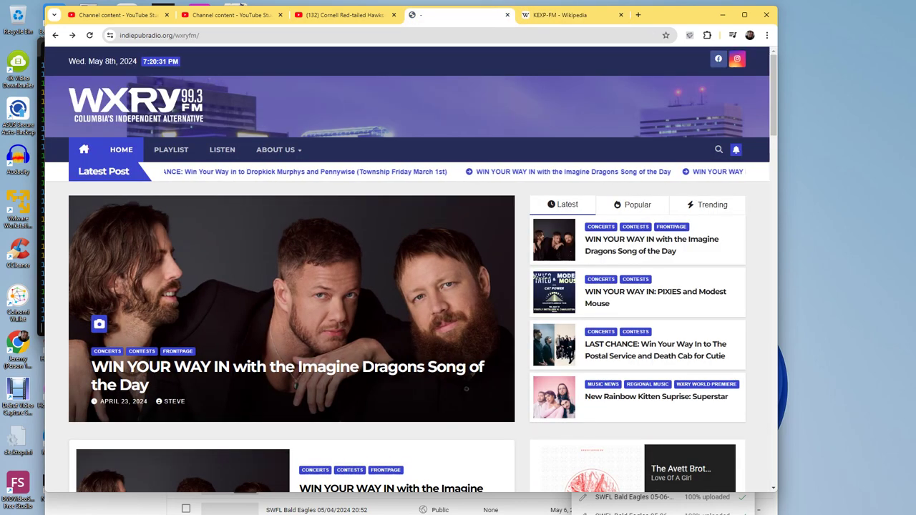
View the WXRY home page's featured posts and glance at the KEXP-FM article and the Cornell hawks live cam.
scroll(401, 286, down, 3)
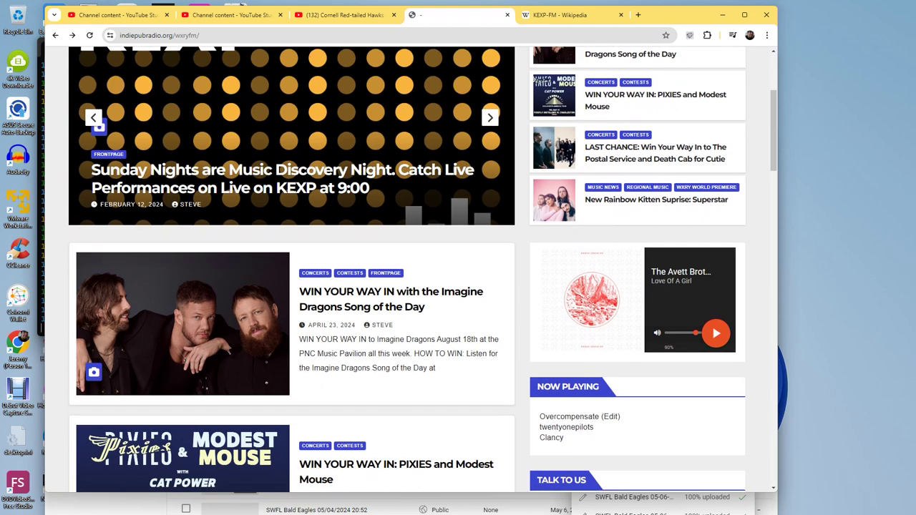
scroll(408, 286, up, 2)
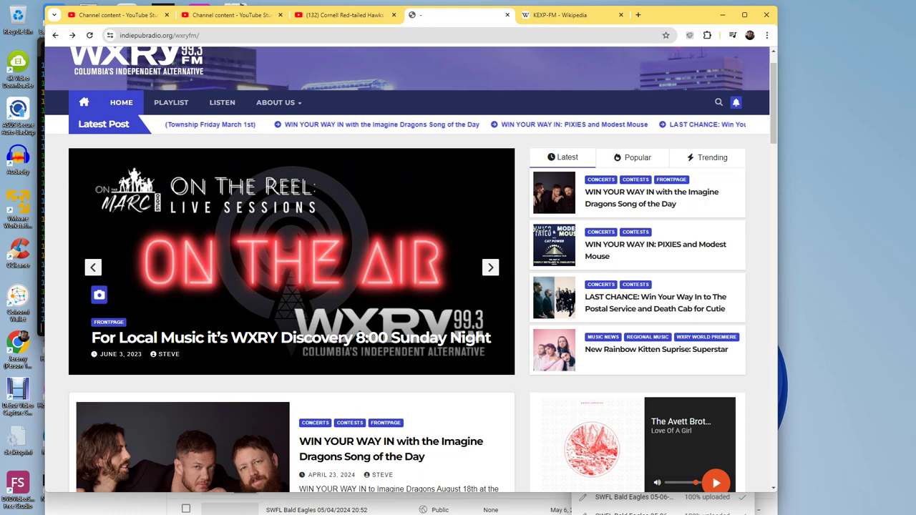
click(555, 15)
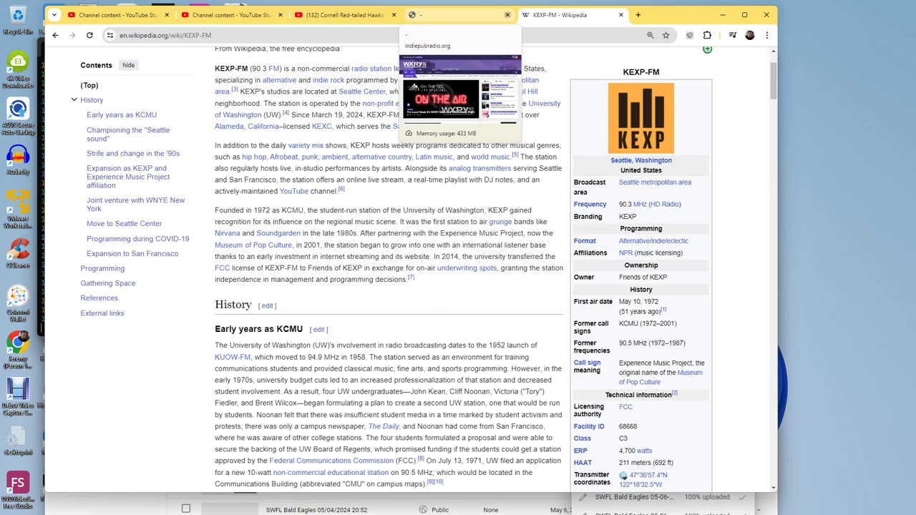
key(ctrl+shift+Tab)
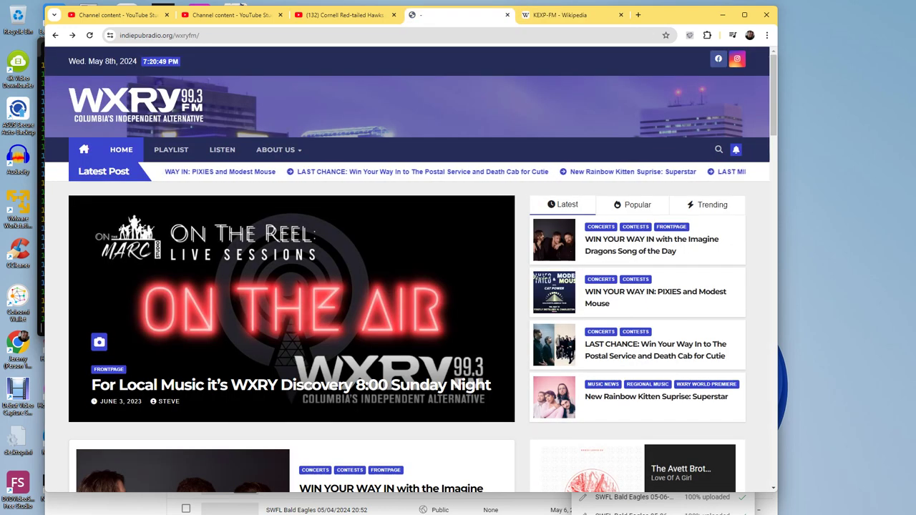
key(ctrl+shift+Tab)
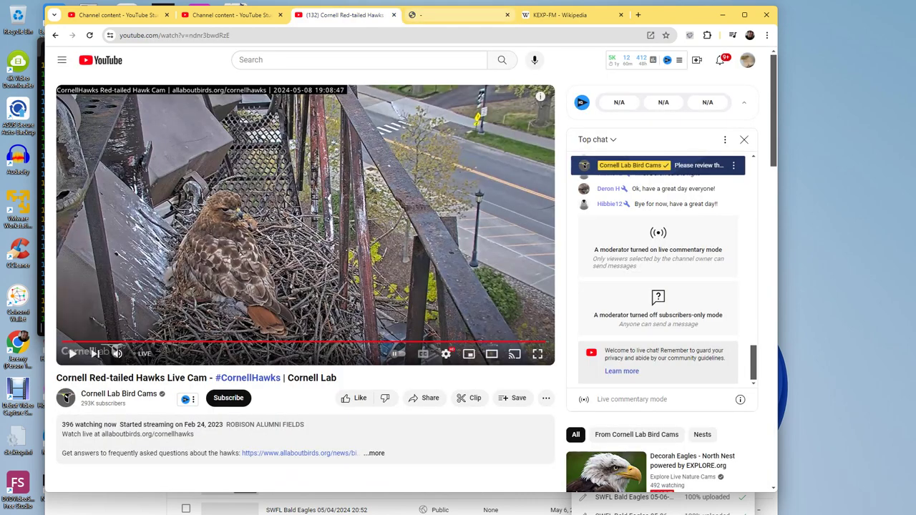
key(ctrl+Tab)
Close the WXRY and KEXP-FM Wikipedia tabs and return to the channel content page with the published-video dialog.
right_click(55, 35)
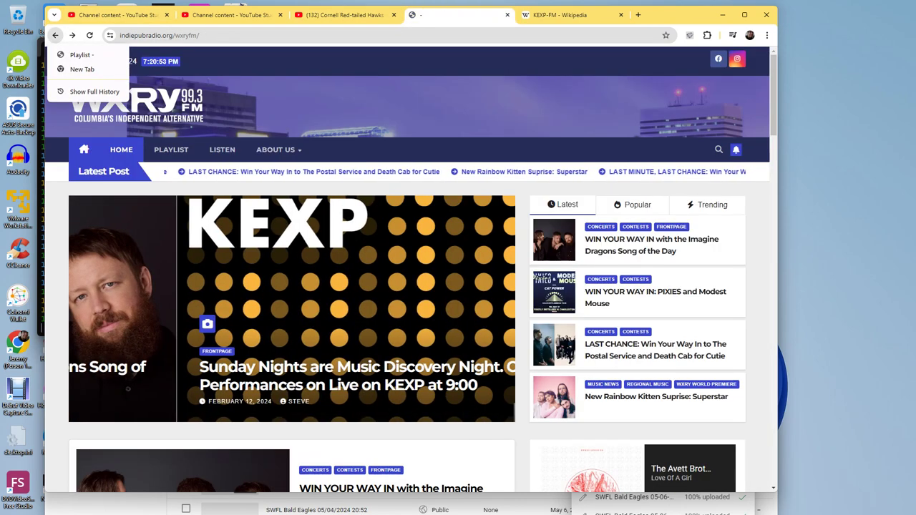
click(508, 14)
click(118, 15)
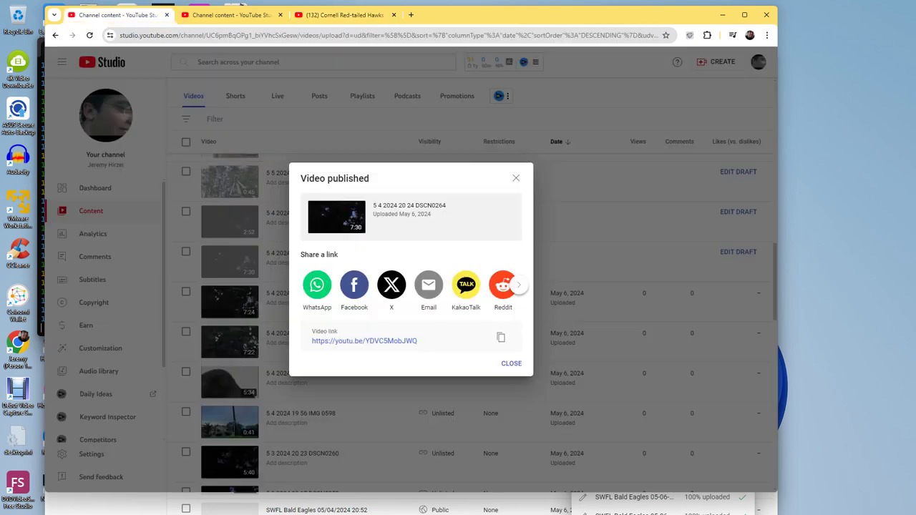
click(511, 363)
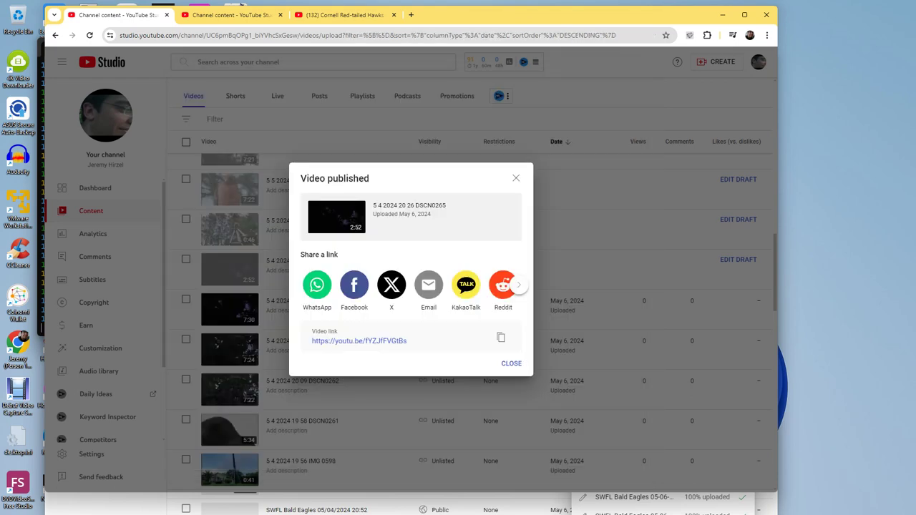
key(Escape)
click(734, 268)
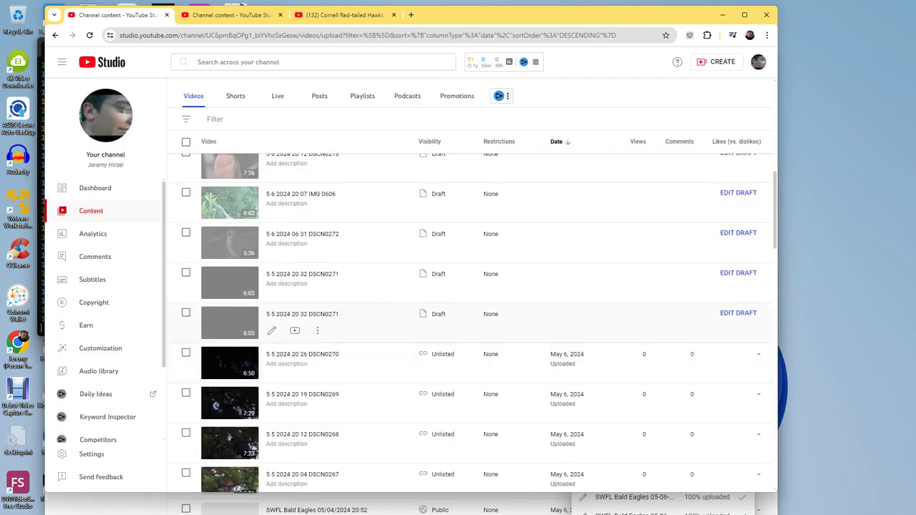
click(738, 313)
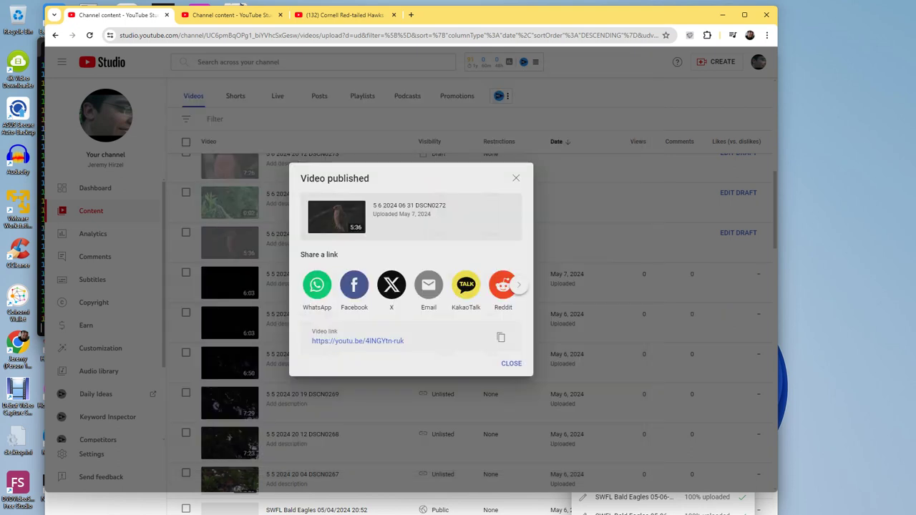
click(511, 363)
click(740, 197)
click(738, 193)
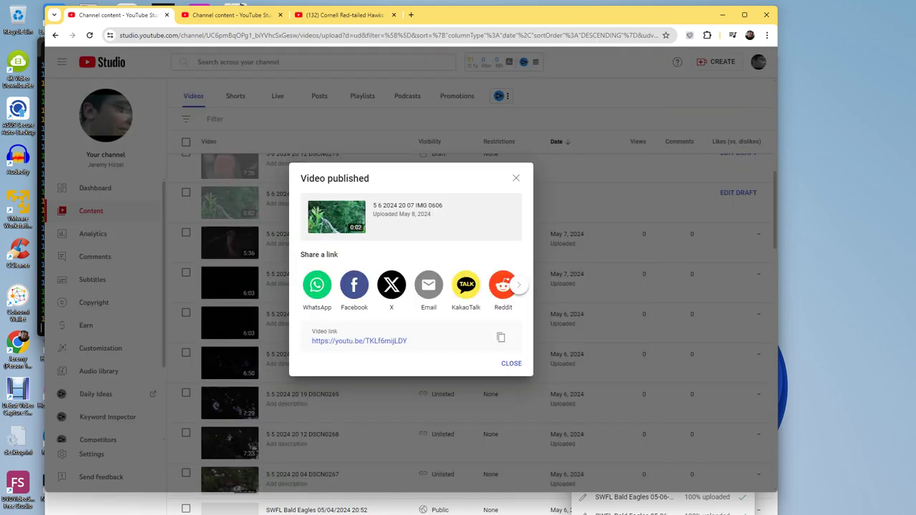
click(511, 363)
scroll(511, 361, up, 1)
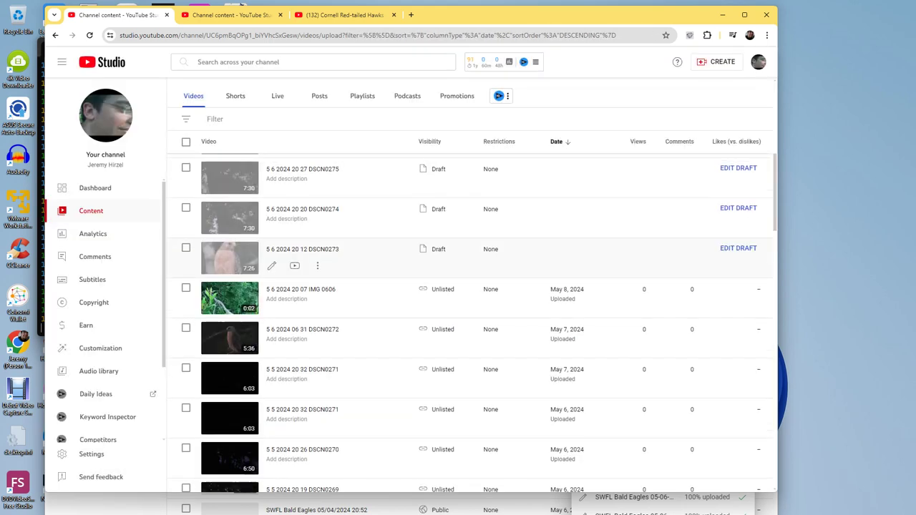
click(738, 248)
click(620, 457)
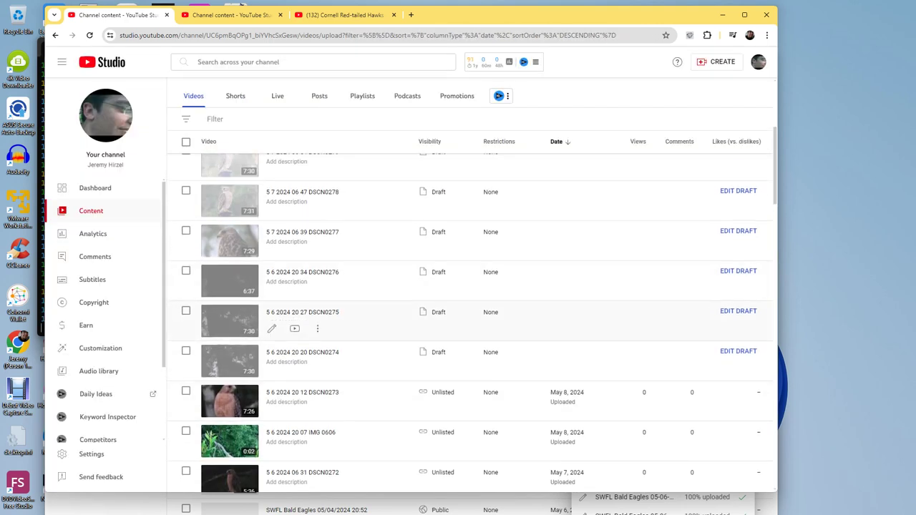
click(738, 350)
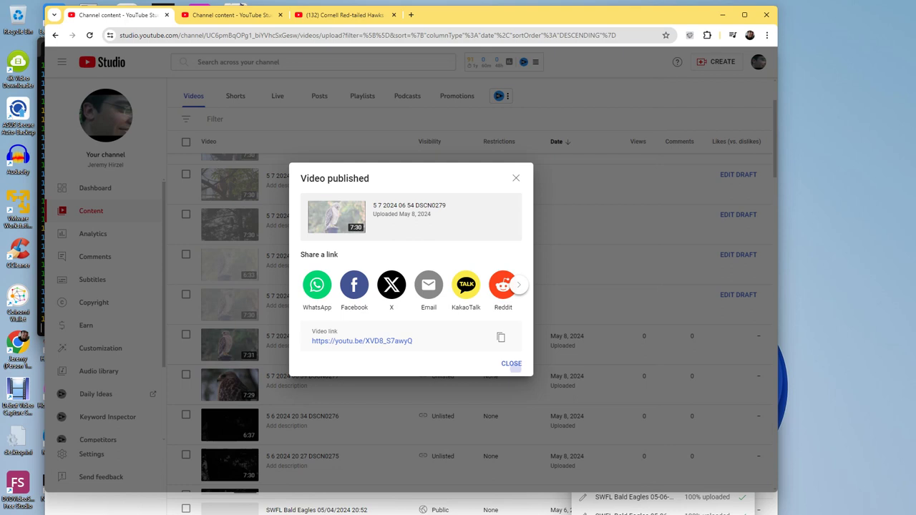
click(510, 363)
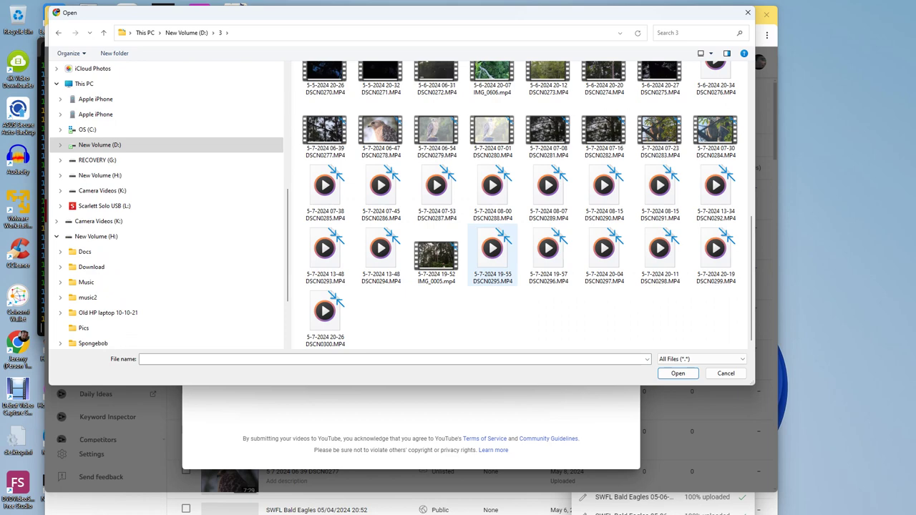
shift+click(492, 256)
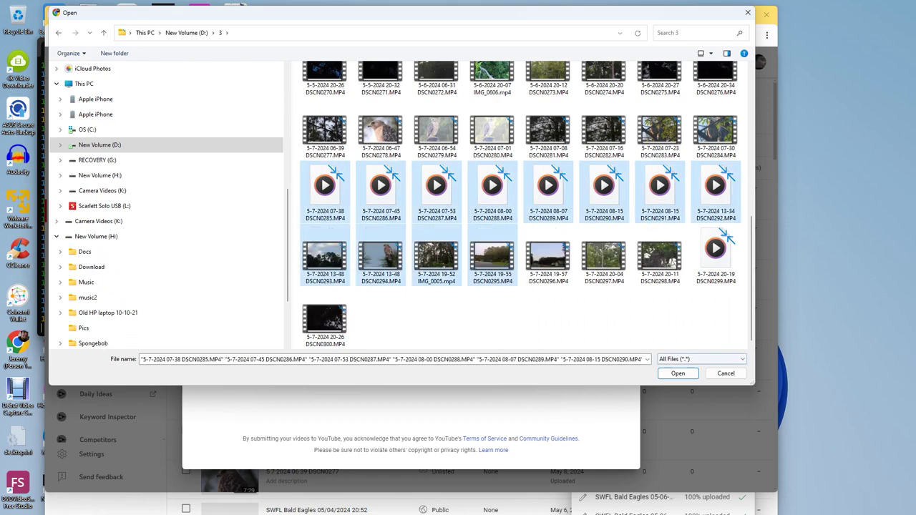
click(677, 373)
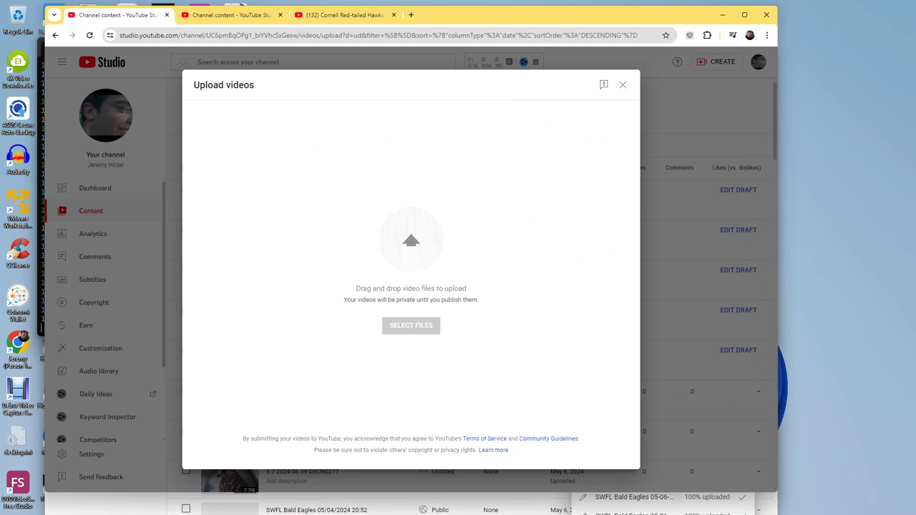
scroll(470, 324, up, 2)
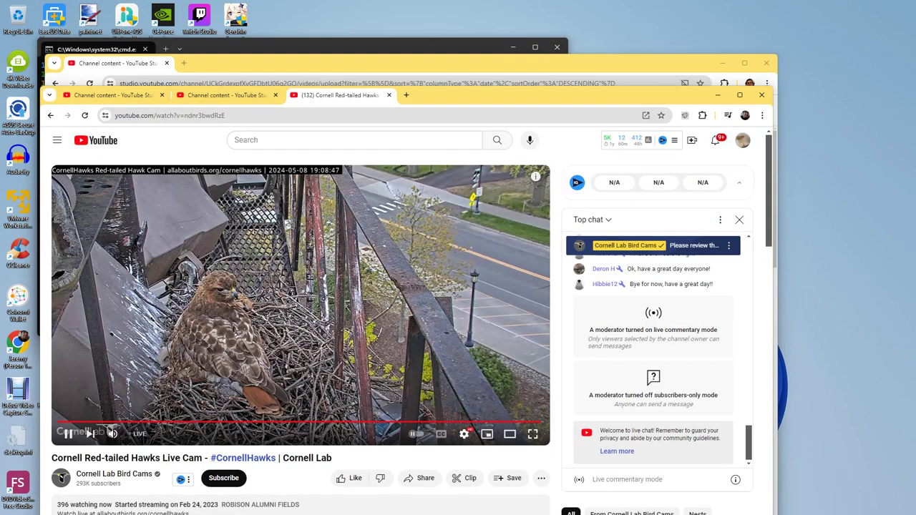
Check the playback settings of the Cornell Red-tailed Hawks live cam and watch it in full screen.
click(463, 433)
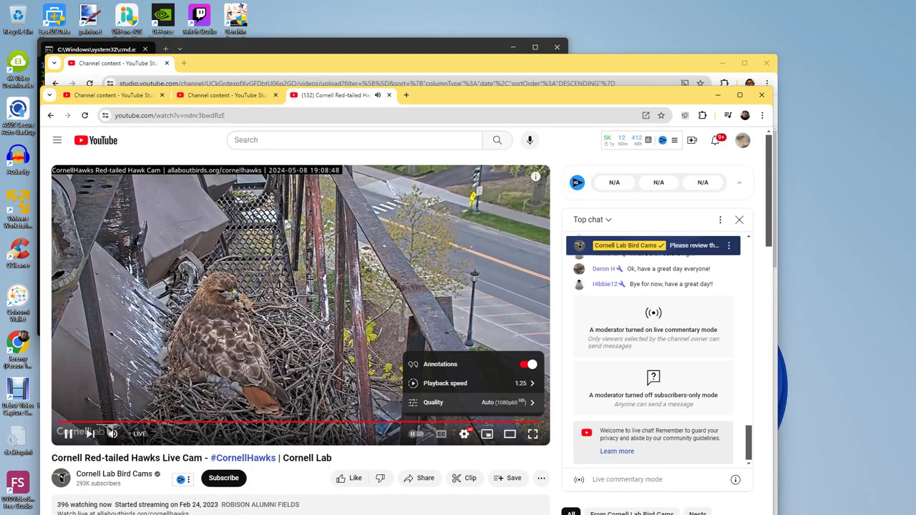
click(464, 433)
click(532, 433)
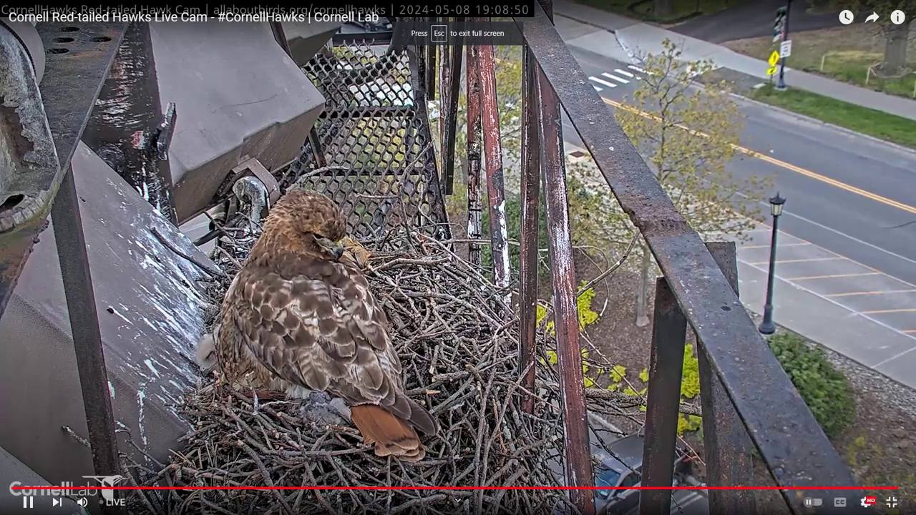